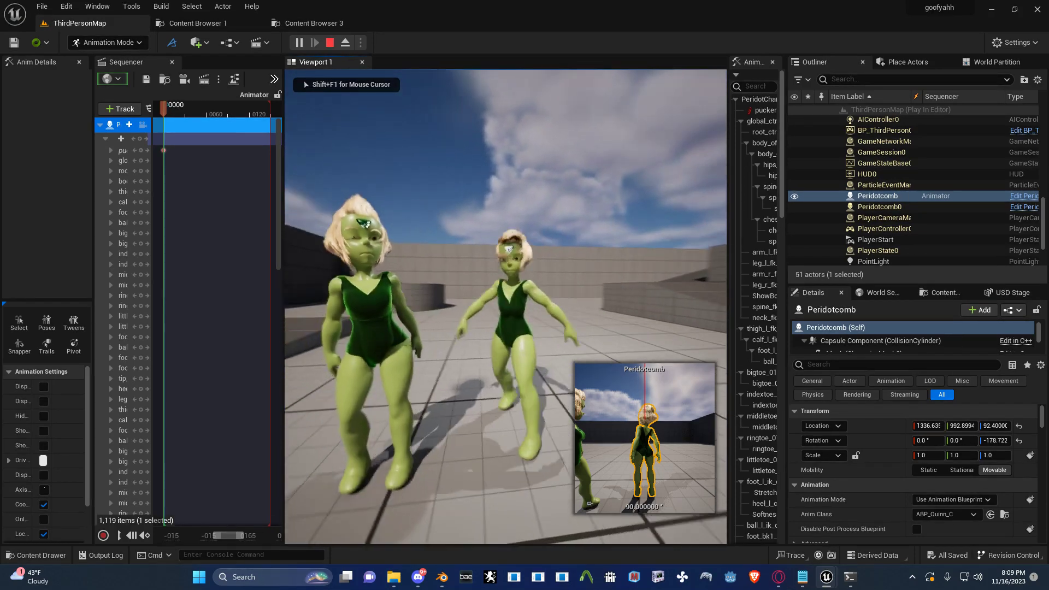
- Walk the character around in the play session to examine it in game, and end the session
key("a")
key("w")
key("a")
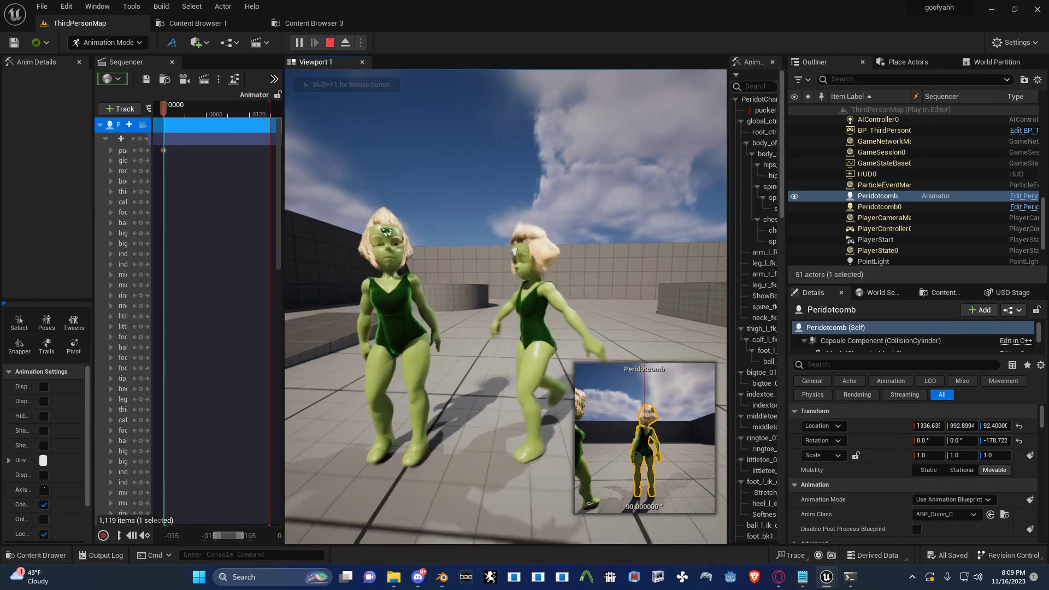
key("w")
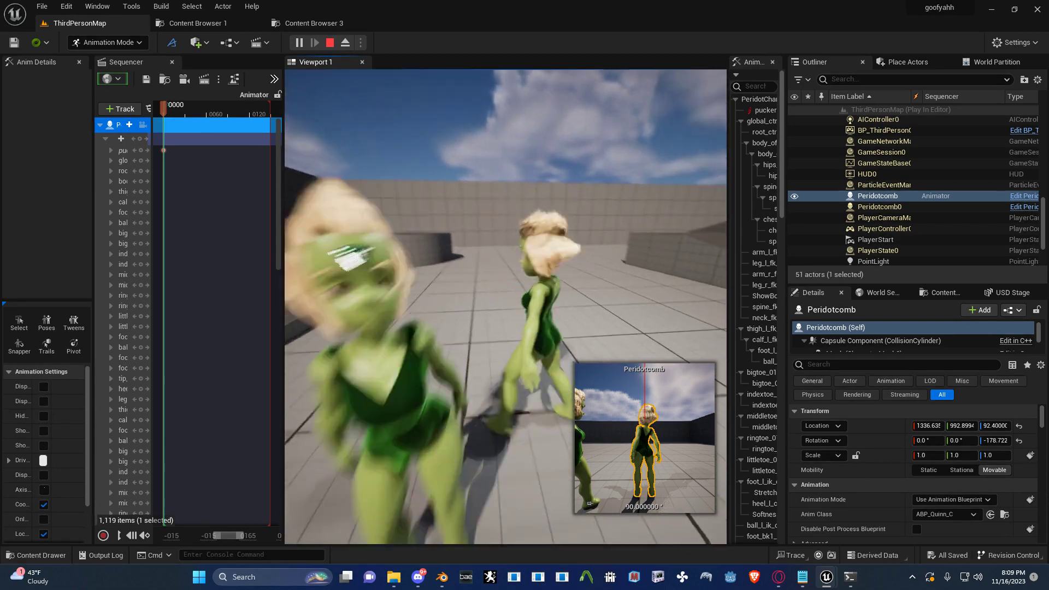
key("s")
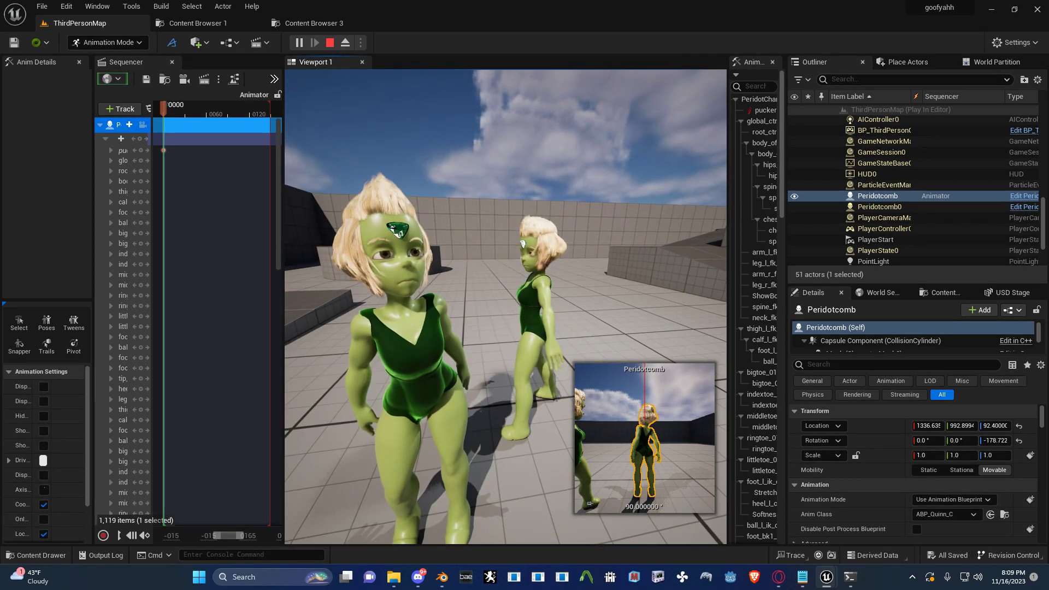
key("Escape")
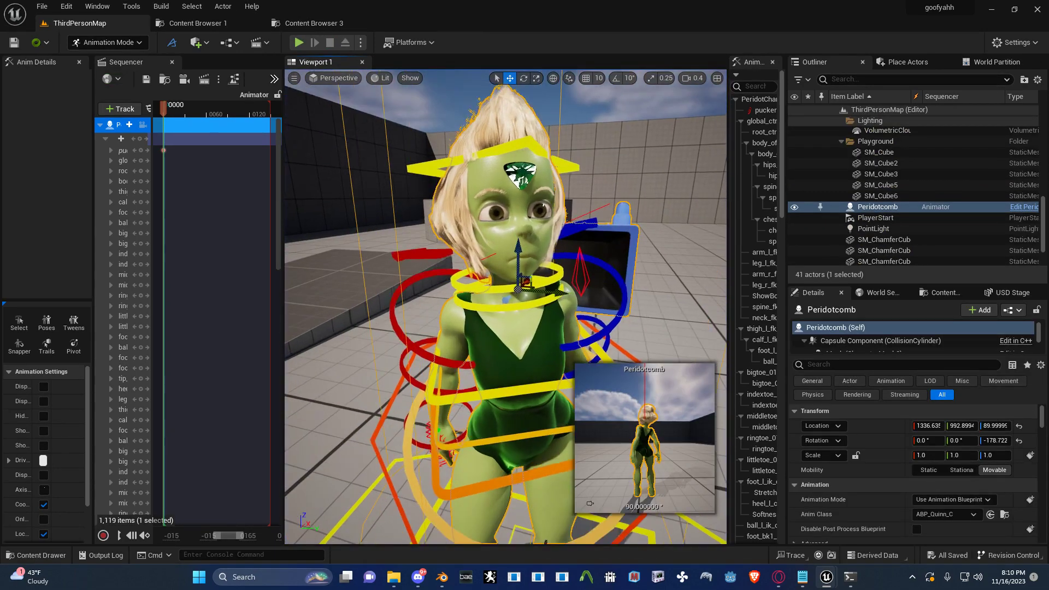
- Select the pucker control beside the character's head and move it to test the mouth shape
key("w")
scroll(505, 306, "down", 1)
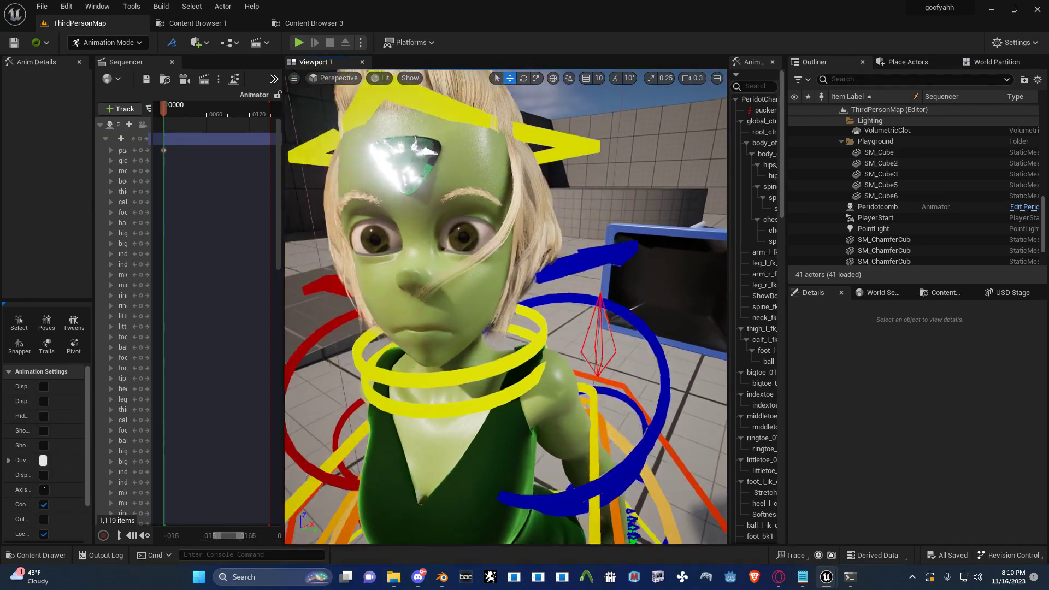
key("d")
left_click(591, 327)
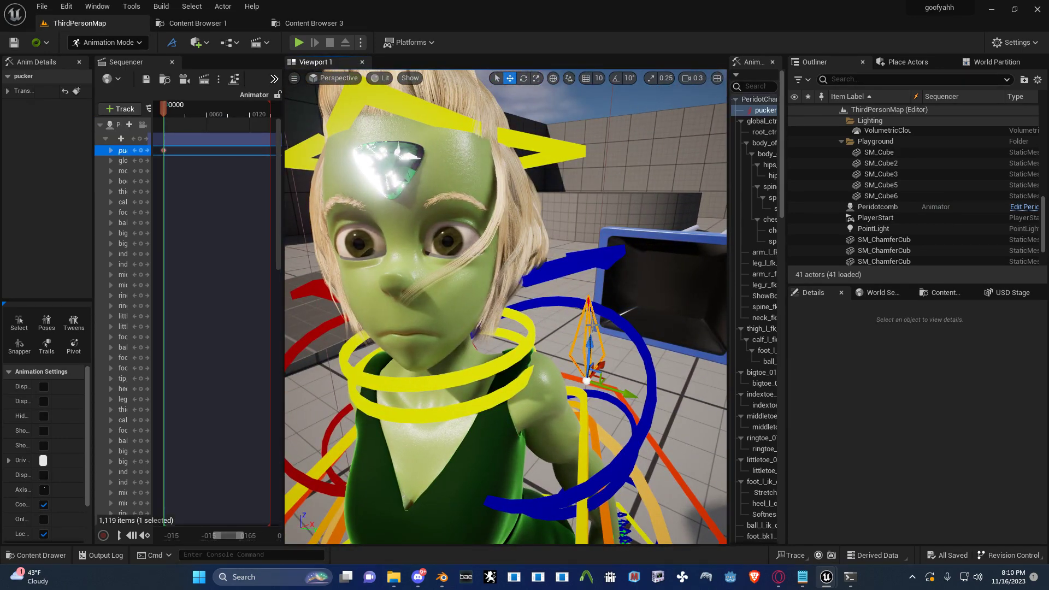
key("s")
mouse_move(600, 392)
right_mouse_down()
mouse_move(599, 372)
mouse_move(599, 391)
right_mouse_up()
scroll(599, 392, "down", 1)
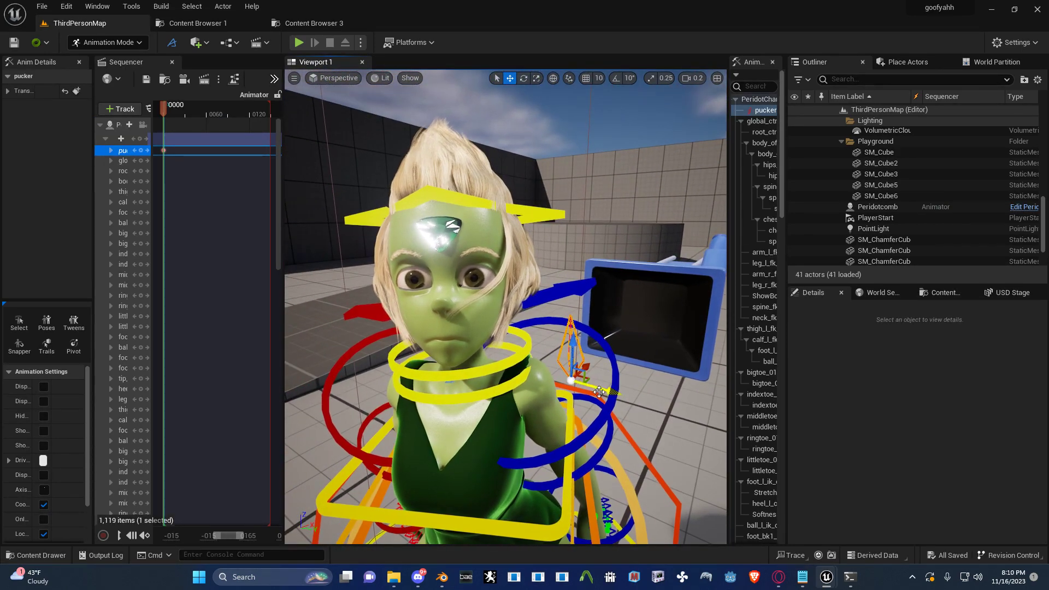
left_click_drag(584, 375, 554, 330)
key("s")
right_click_drag(555, 330, 721, 312)
key("alt+3")
right_click_drag(656, 328, 689, 328)
- Switch to Blender and set the Peridot_body shape key Dressedintersections to 1.000
key("alt+Tab")
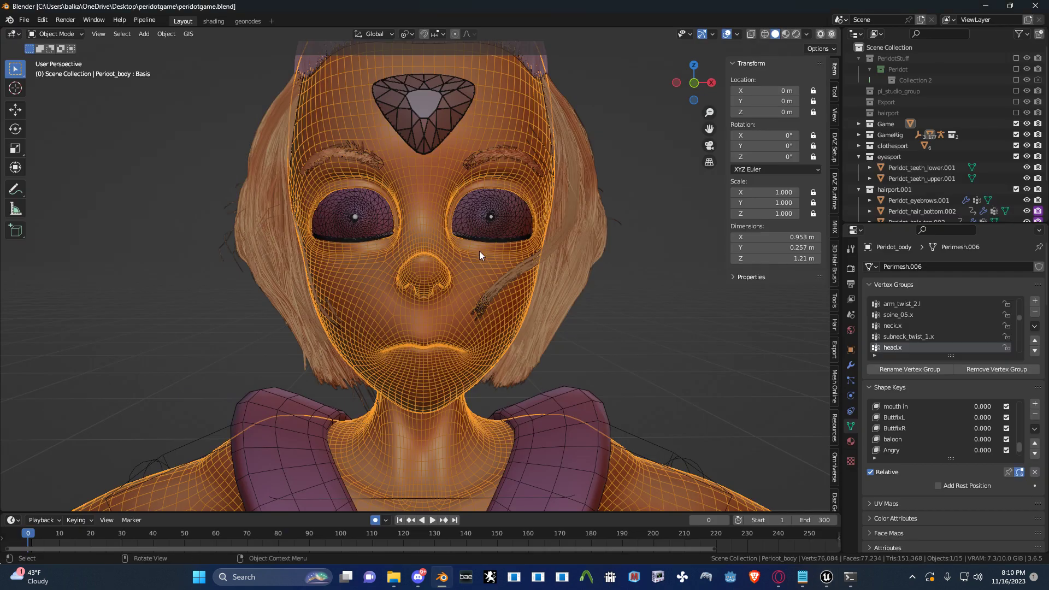
scroll(969, 445, "up", 5)
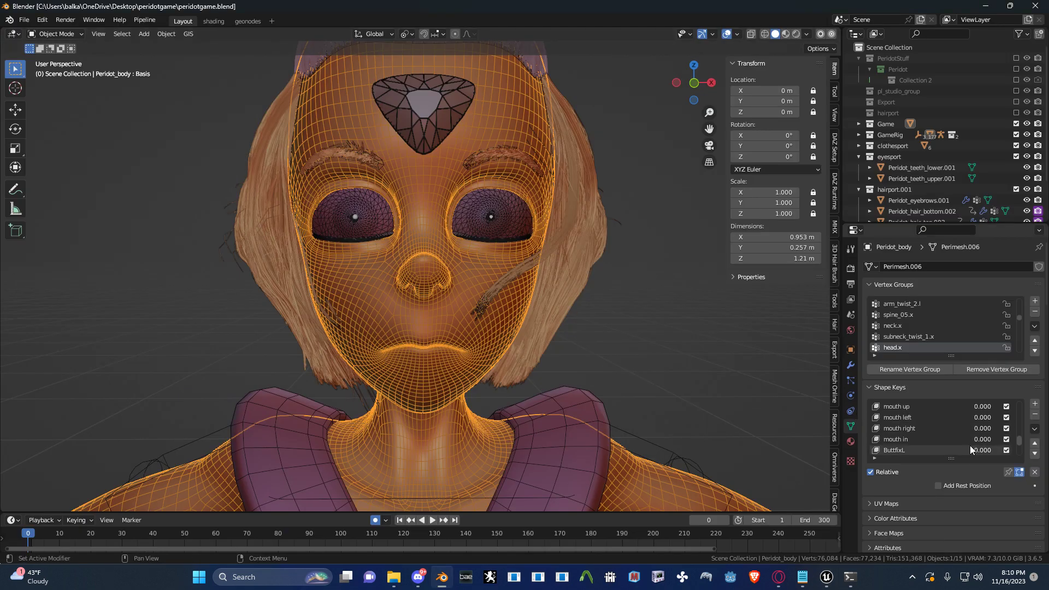
scroll(970, 445, "up", 2)
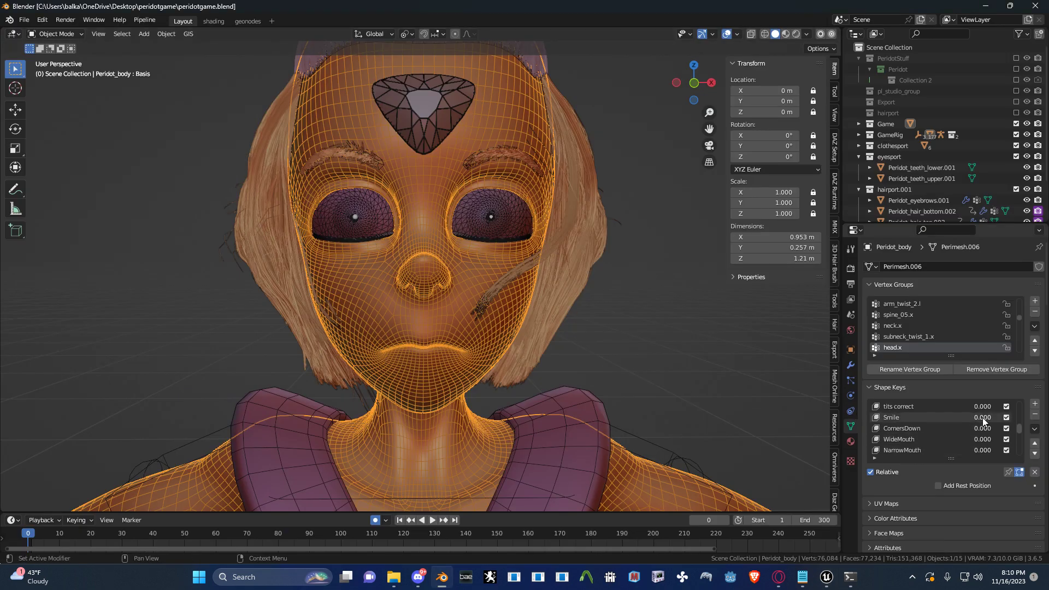
scroll(952, 424, "up", 6)
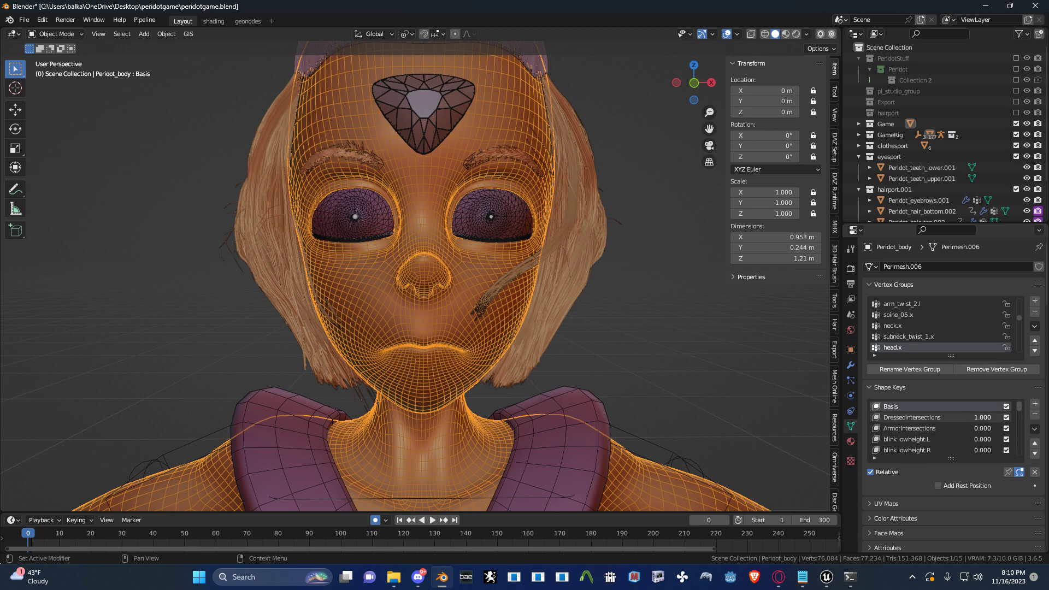
scroll(543, 405, "down", 6)
middle_click_drag(500, 427, 485, 384, "shift")
left_click(542, 313)
scroll(510, 391, "up", 3)
middle_click_drag(523, 327, 526, 355, "shift")
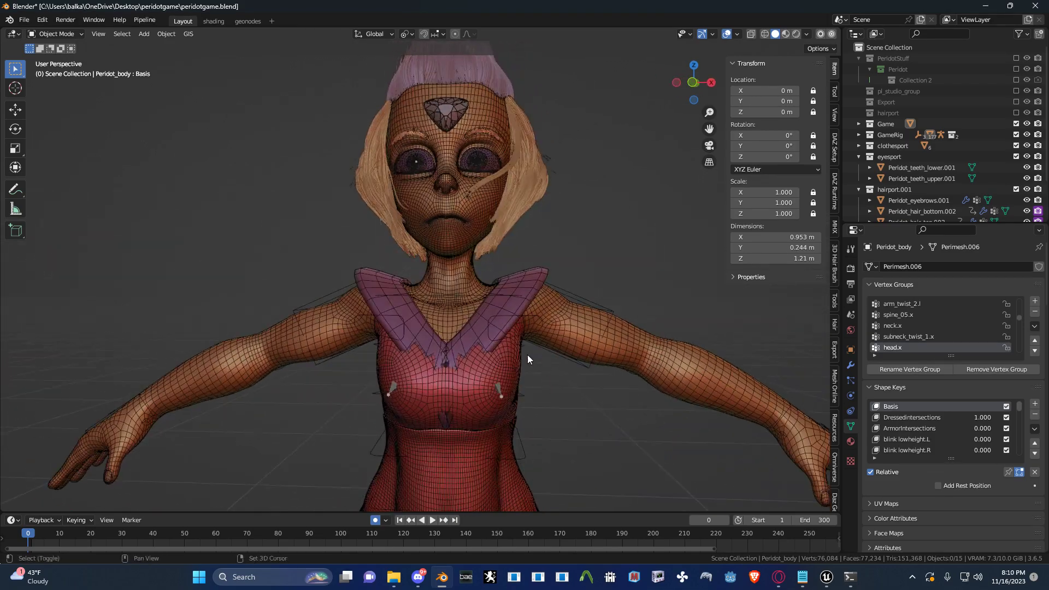
middle_click_drag(526, 304, 505, 405, "shift")
scroll(505, 405, "up", 4)
middle_click_drag(515, 324, 458, 301)
left_click(458, 302)
middle_click_drag(478, 368, 483, 339)
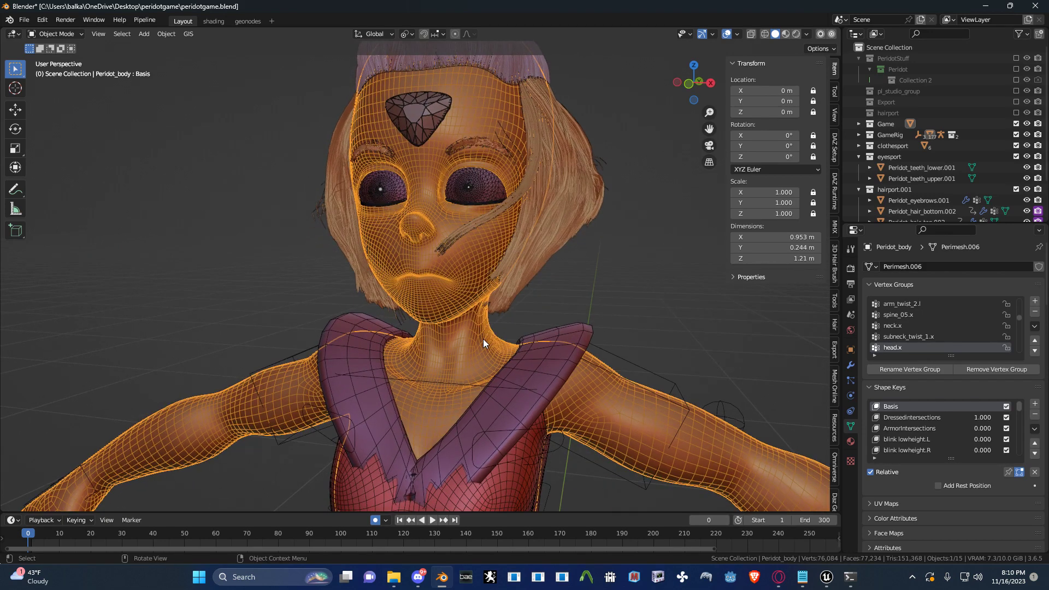
key("ctrl+i")
key("h")
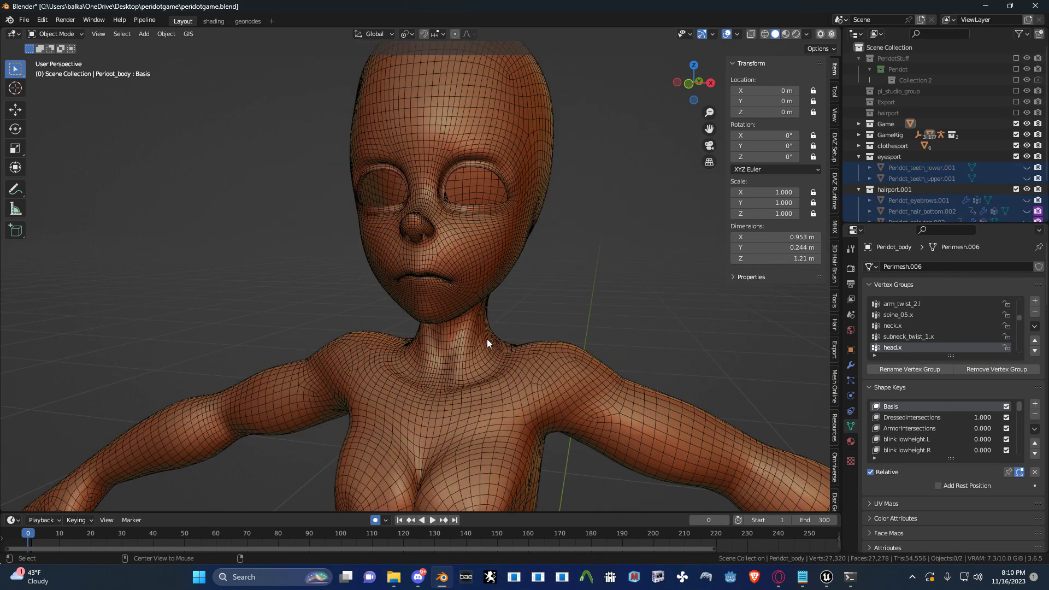
key("alt+h")
- Isolate the body and its bodysuit pieces by hiding all the other objects
left_click(520, 495)
middle_click_drag(519, 494, 506, 277, "shift")
scroll(506, 278, "down", 3)
left_click(463, 387, "shift")
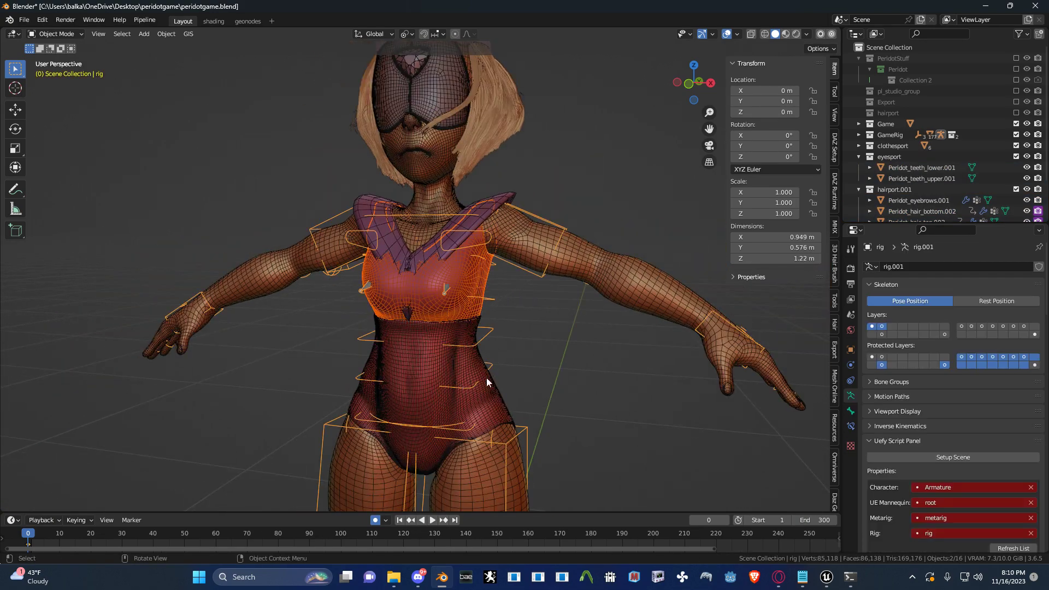
left_click(481, 389)
left_click(463, 268, "shift")
left_click(595, 267, "shift")
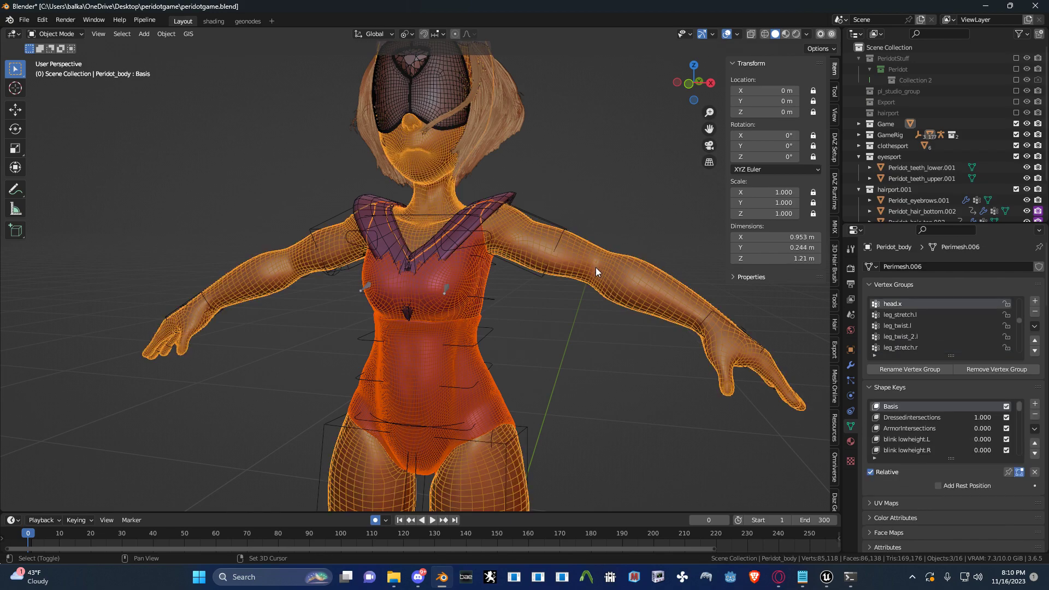
key("ctrl+i")
key("h")
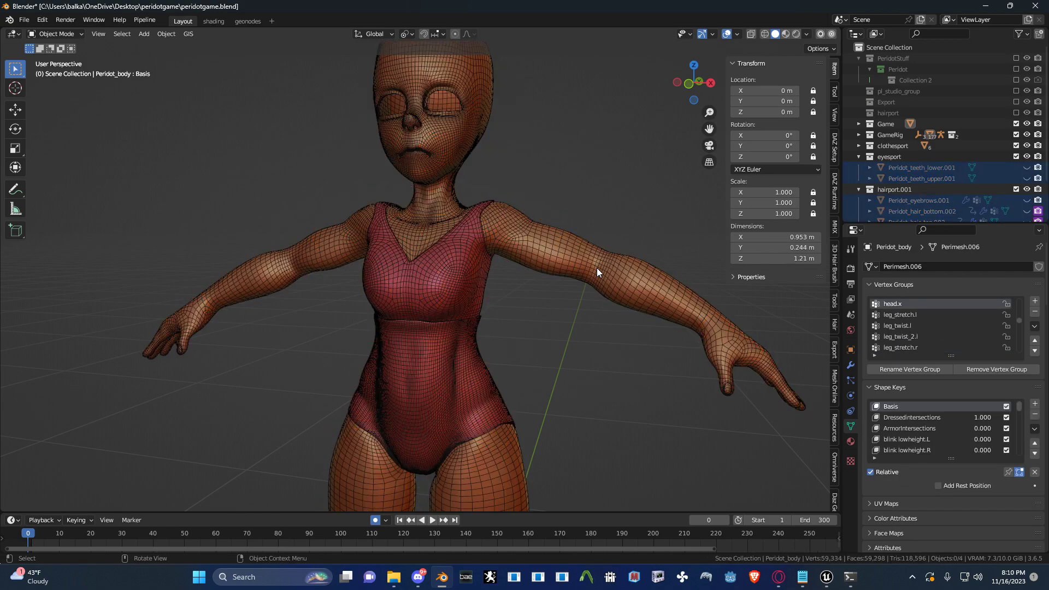
- Save the file and add a shape key named BrowDownL with value 1.000 to Peridot_body
middle_click_drag(523, 268, 550, 406, "shift")
scroll(512, 329, "up", 5)
mouse_move(500, 327)
middle_mouse_down("shift")
mouse_move(445, 324)
mouse_move(514, 312)
middle_mouse_up("shift")
scroll(445, 323, "up", 1)
key("ctrl+s")
left_click(538, 315)
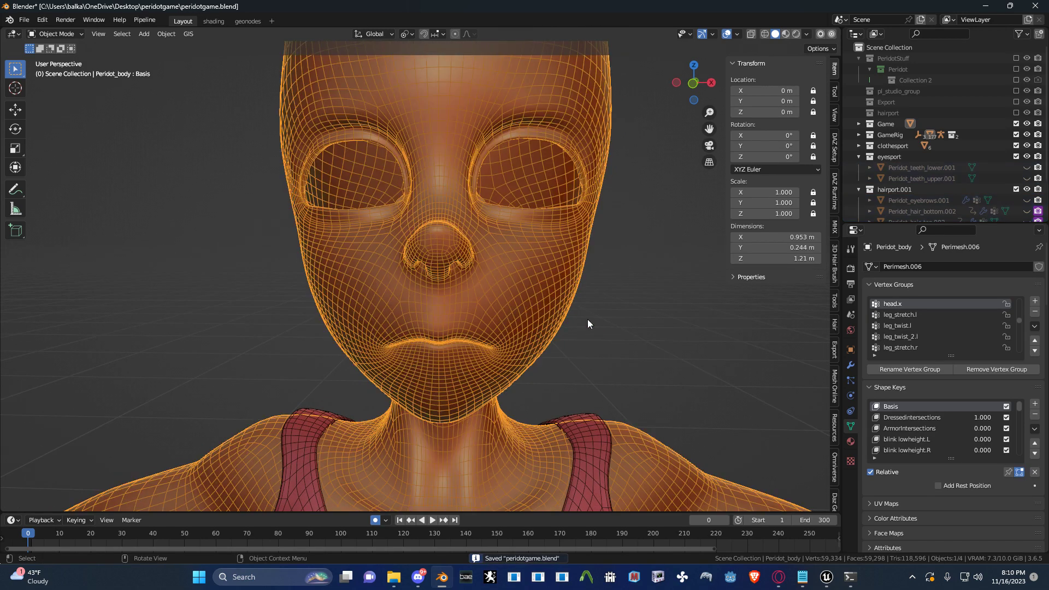
left_click(1034, 404)
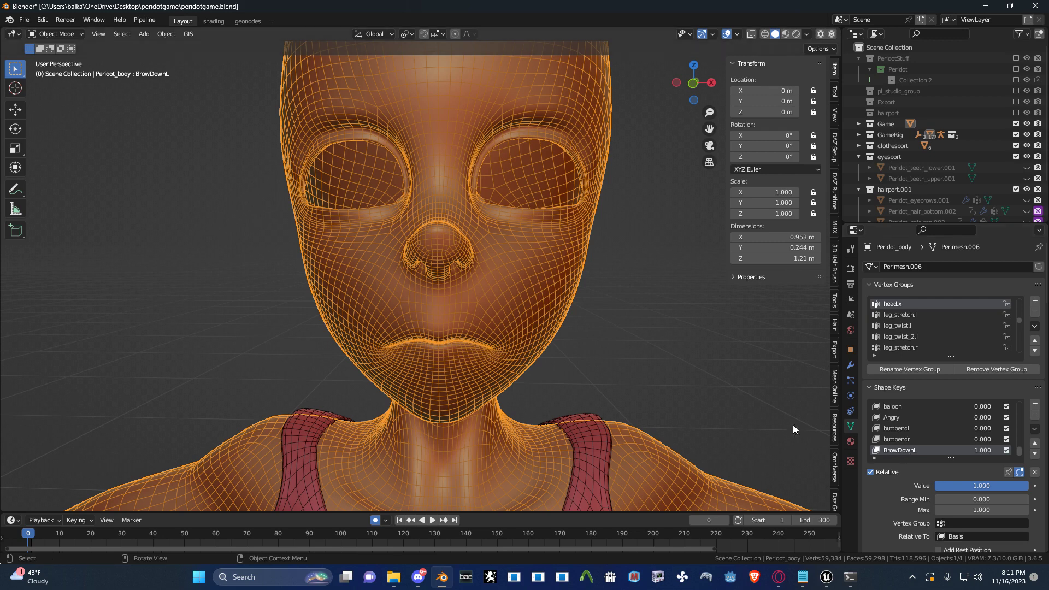
- Put the body in Sculpt Mode and choose the Elastic Deform brush with X symmetry enabled
scroll(572, 350, "up", 3)
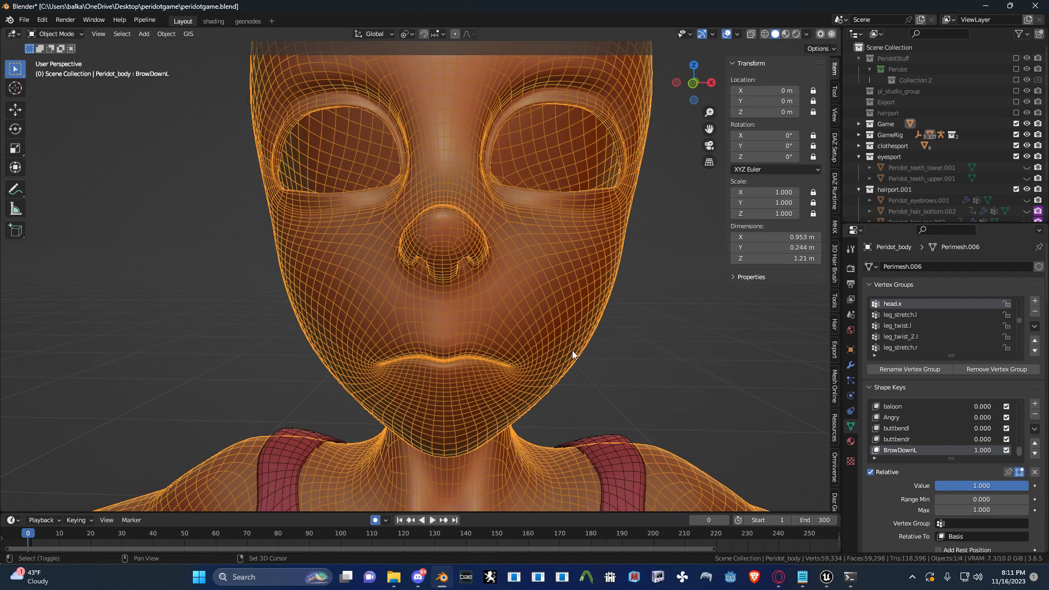
key("n")
mouse_move(556, 359)
middle_mouse_down()
mouse_move(576, 355)
mouse_move(563, 342)
middle_mouse_up()
key("ctrl+Tab")
left_click(563, 406)
mouse_move(563, 406)
middle_mouse_down()
mouse_move(527, 312)
mouse_move(509, 436)
middle_mouse_up()
middle_click_drag(530, 310, 532, 347, "shift")
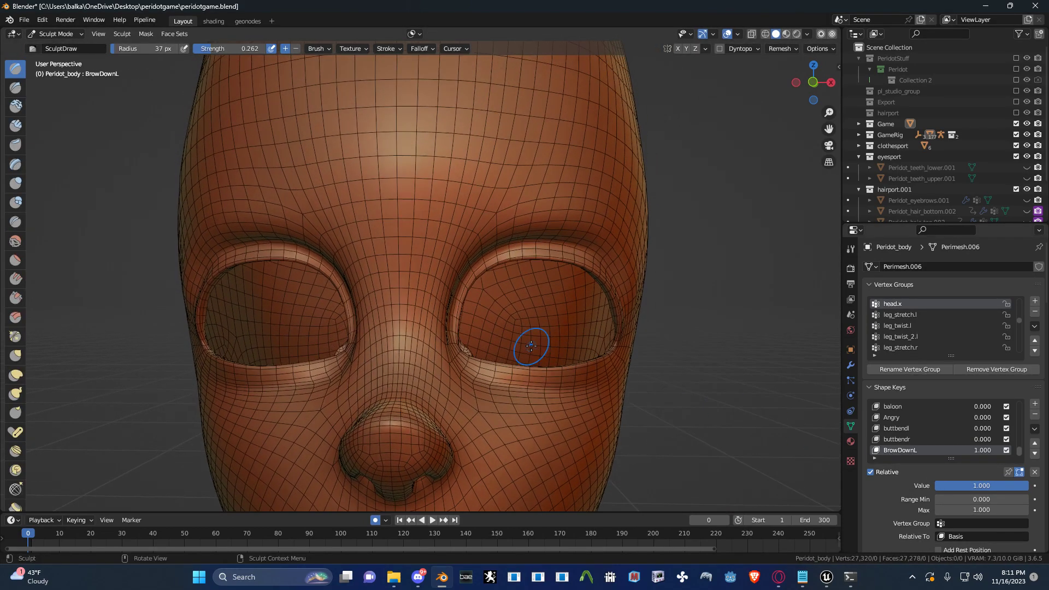
scroll(532, 347, "up", 1)
left_click(21, 381)
key("q")
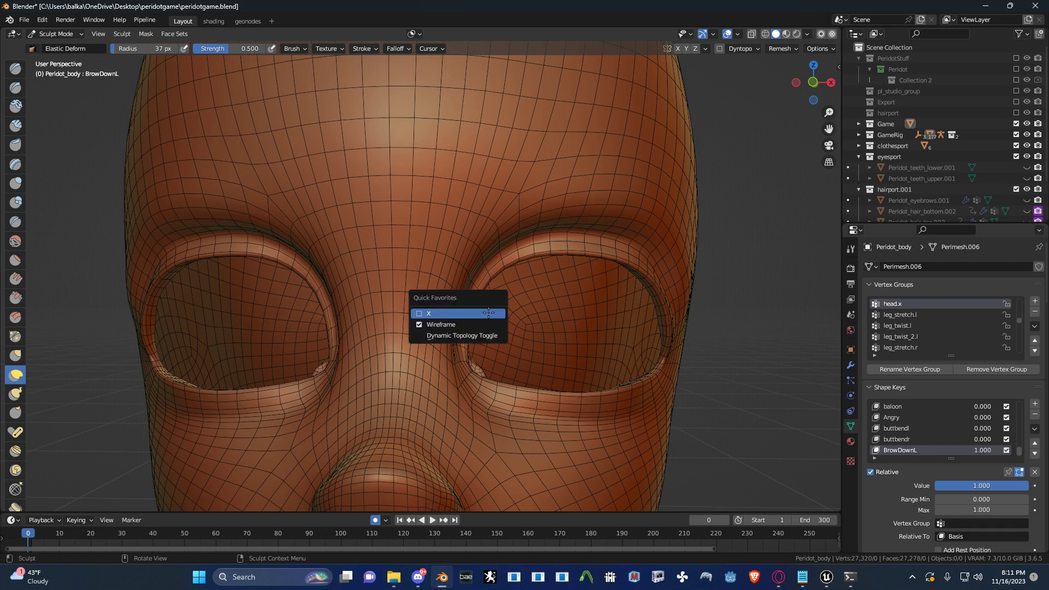
left_click(500, 313)
- Enlarge the Elastic Deform brush radius to 165 px for work around the brow
key("f")
left_click(688, 239)
key("f")
left_click(721, 204)
middle_click_drag(574, 237, 517, 228, "shift")
scroll(551, 227, "up", 1)
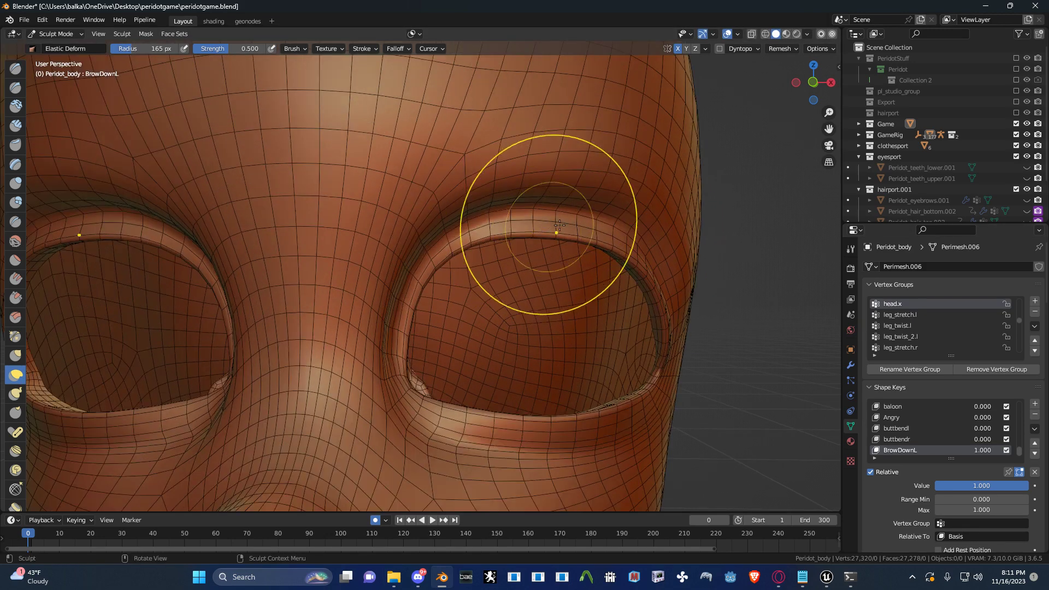
scroll(617, 209, "down", 1)
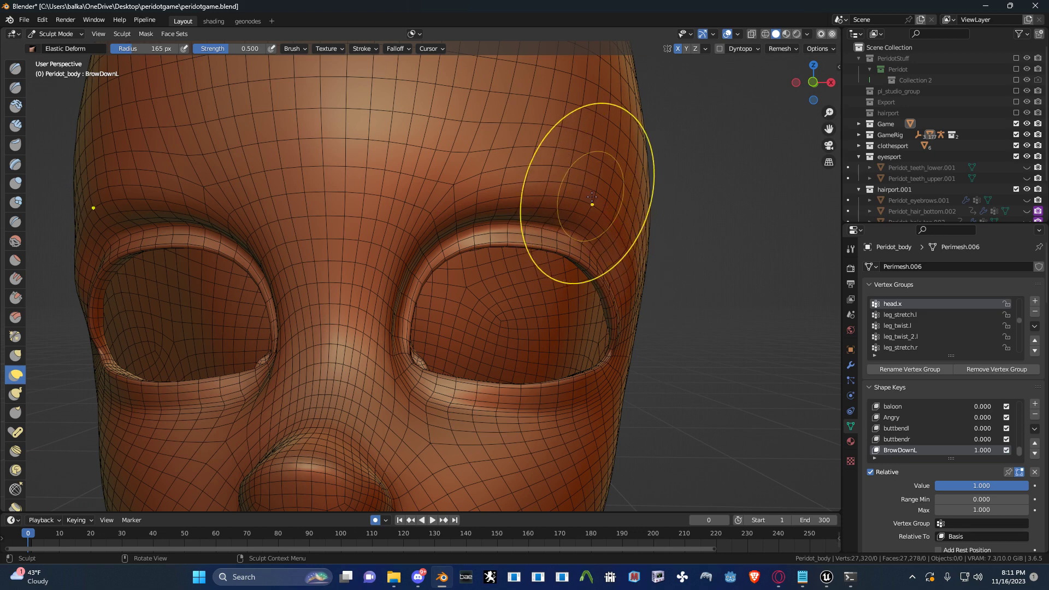
- Put the body in Edit Mode and select the inner rim edge loop of the character's left eye opening
key("Tab")
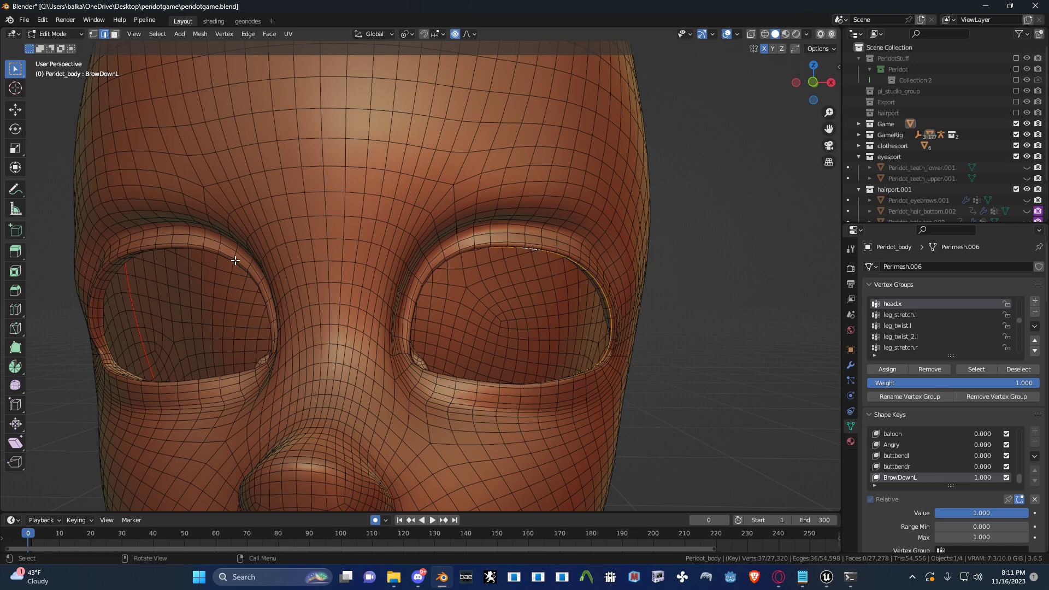
scroll(282, 261, "up", 6)
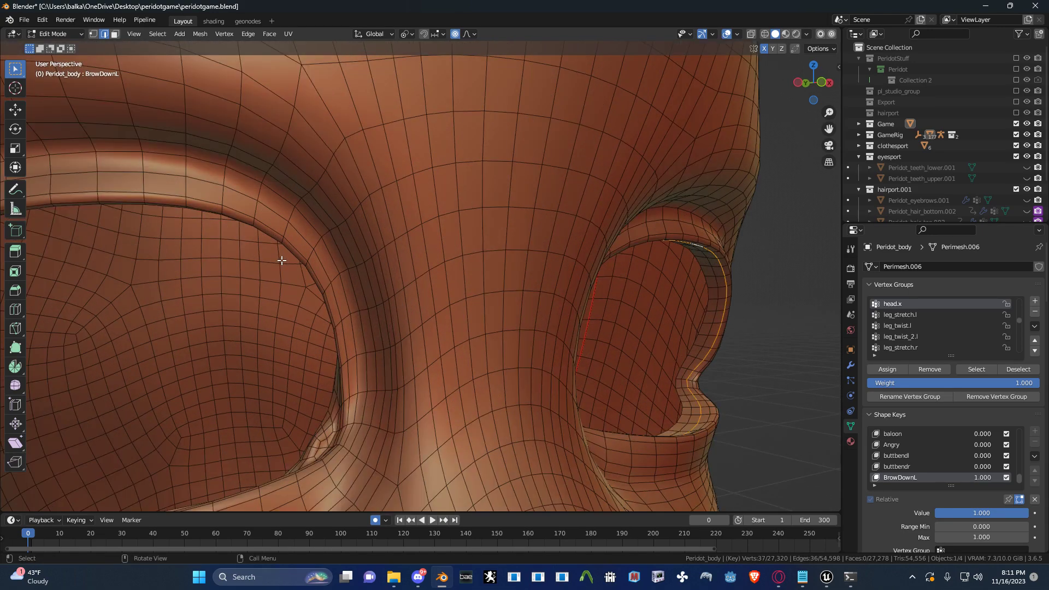
scroll(282, 261, "up", 5)
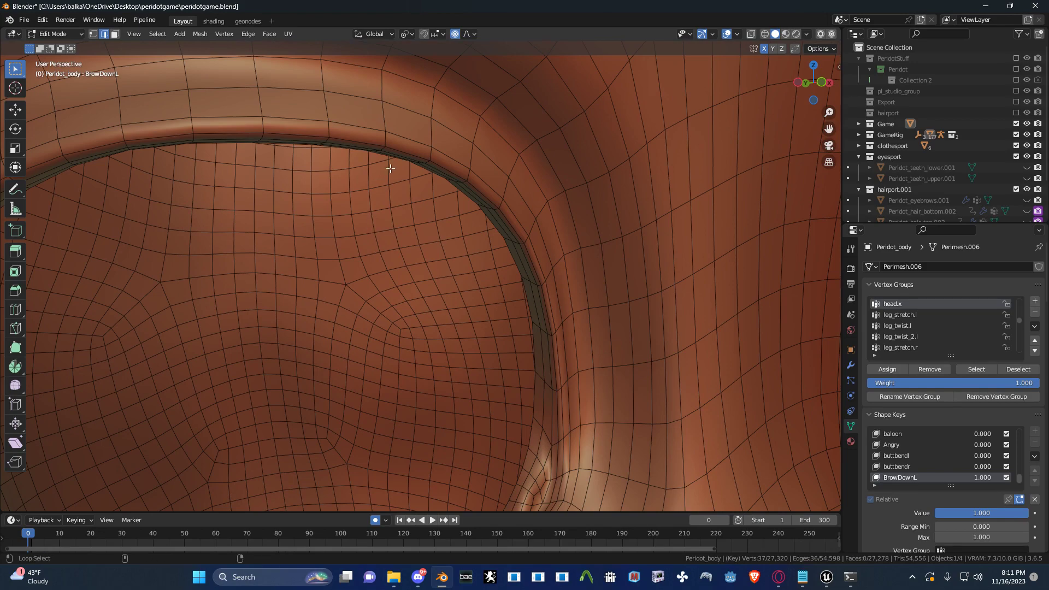
left_click(405, 154, "alt+shift")
middle_click_drag(405, 155, 578, 269)
left_click(364, 208, "alt")
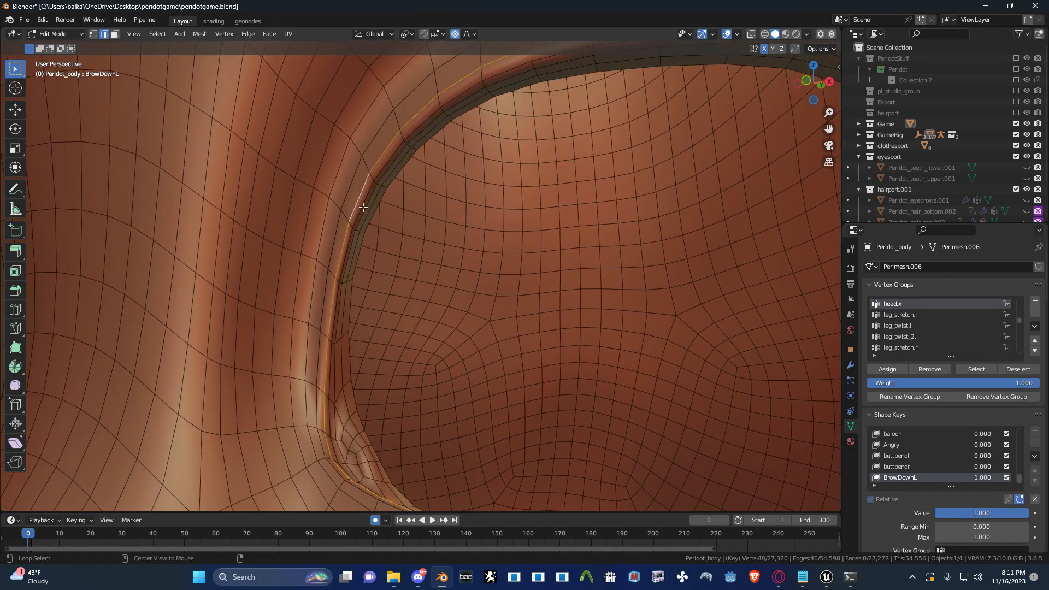
scroll(381, 217, "down", 5)
middle_click_drag(382, 217, 408, 228)
scroll(408, 228, "up", 5)
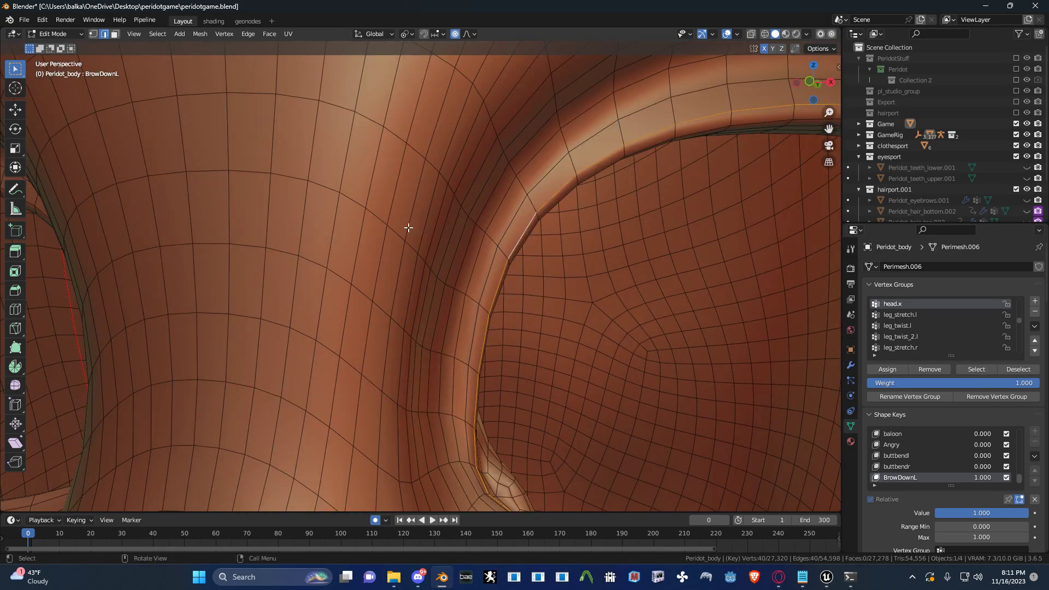
left_click(754, 134, "alt")
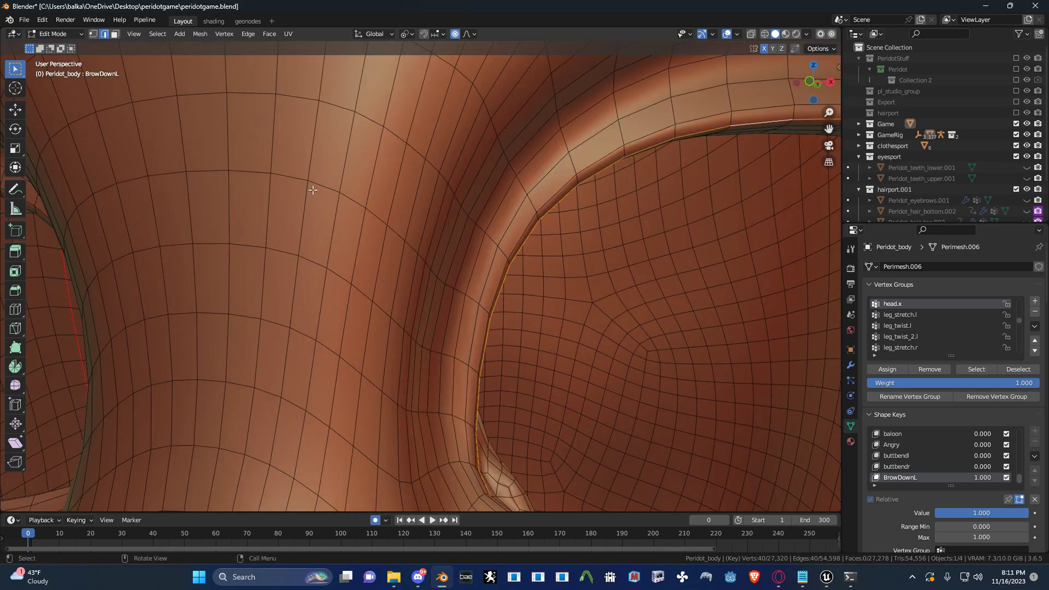
- Add the matching inner rim edge loop of the character's right eye opening to the selection
middle_click_drag(313, 189, 344, 189)
middle_click_drag(163, 170, 235, 154)
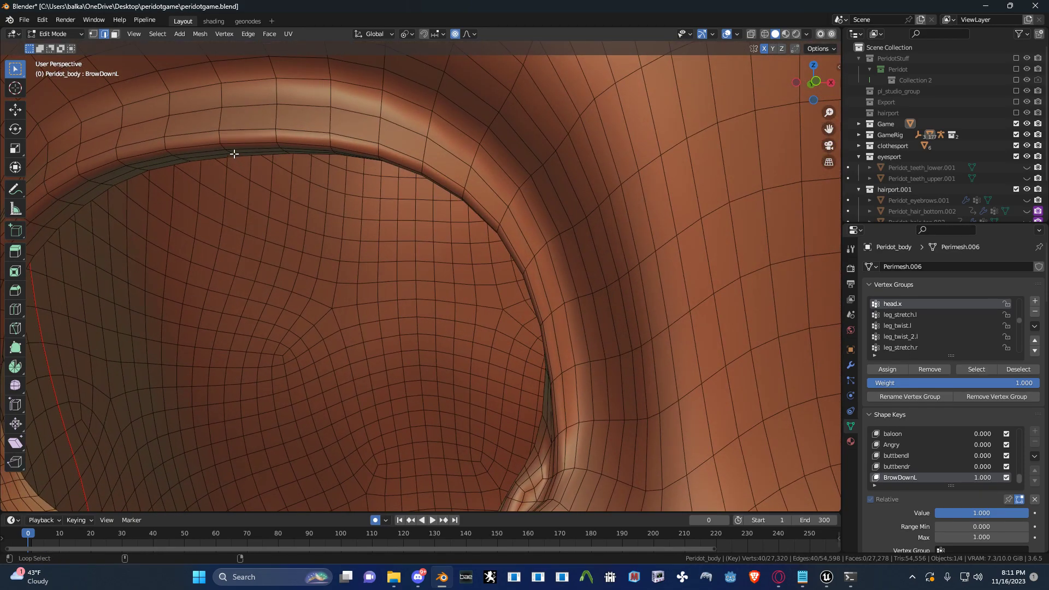
left_click(237, 141, "alt+shift")
scroll(468, 211, "down", 5)
middle_click_drag(468, 211, 398, 198, "shift")
scroll(398, 198, "up", 1)
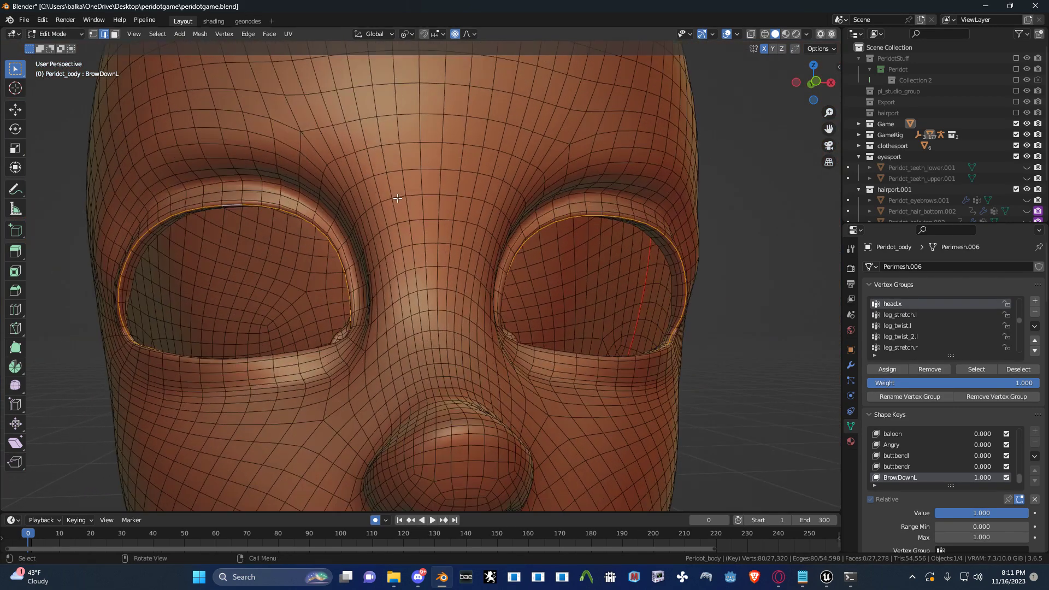
- Grow the selection by four rings around both eye openings so it covers the eyelid rims
key("ctrl+KP_Add")
key("ctrl+KP_Add")
key("ctrl+KP_Add")
key("ctrl+KP_Add")
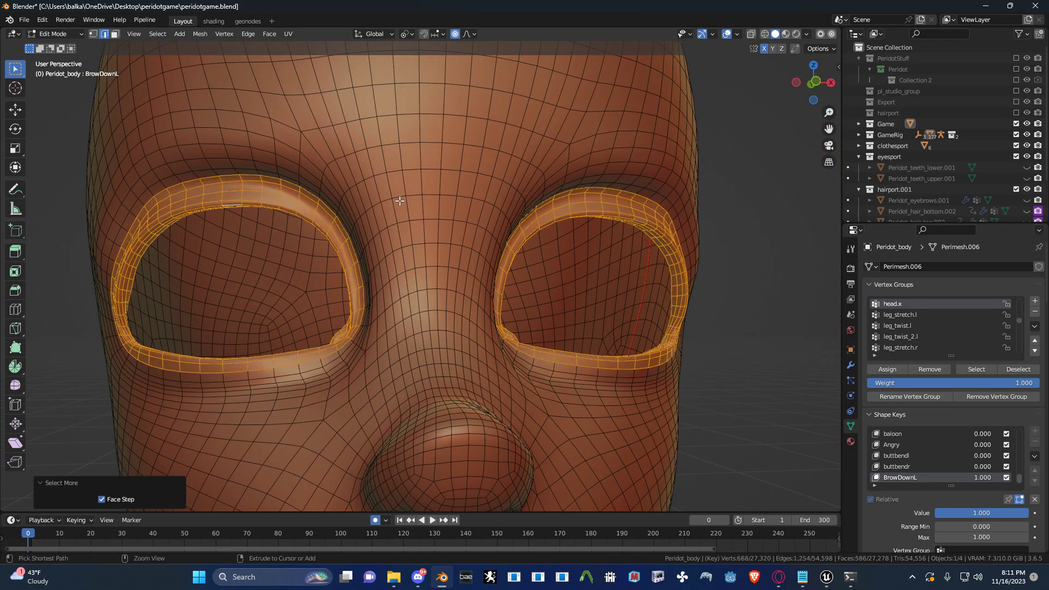
key("ctrl+KP_Subtract")
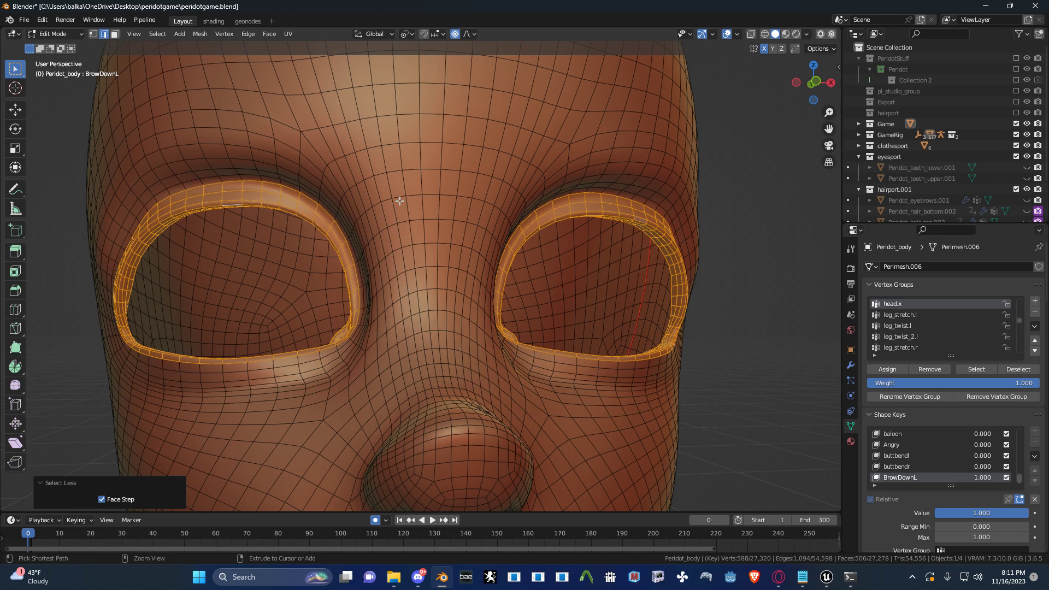
key("ctrl+KP_Add")
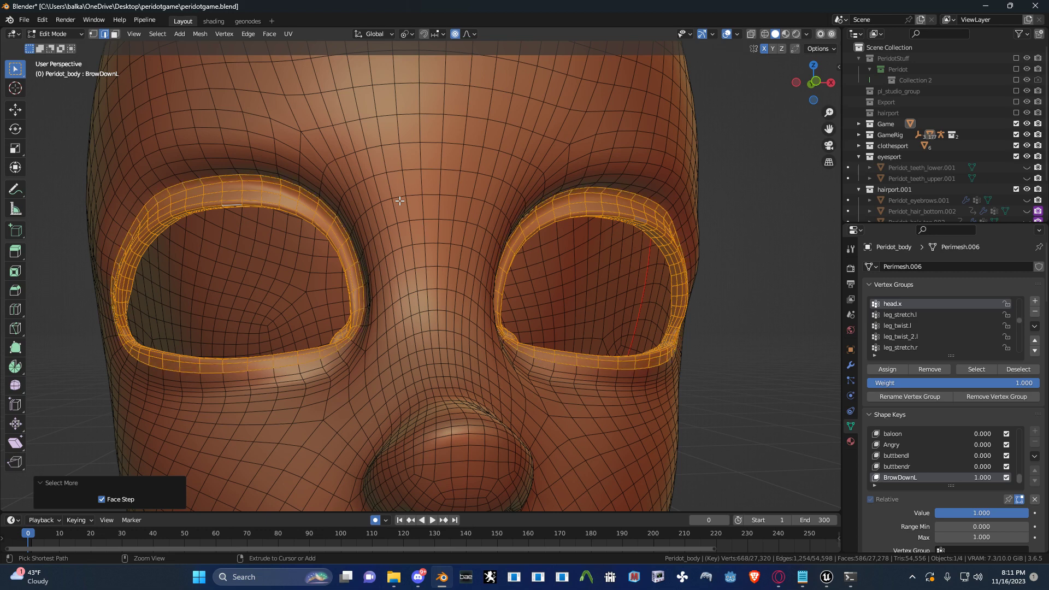
- Convert the eyelid rim selection to a sculpt mask and view the character's left eye from the front in Sculpt Mode
scroll(405, 205, "down", 3)
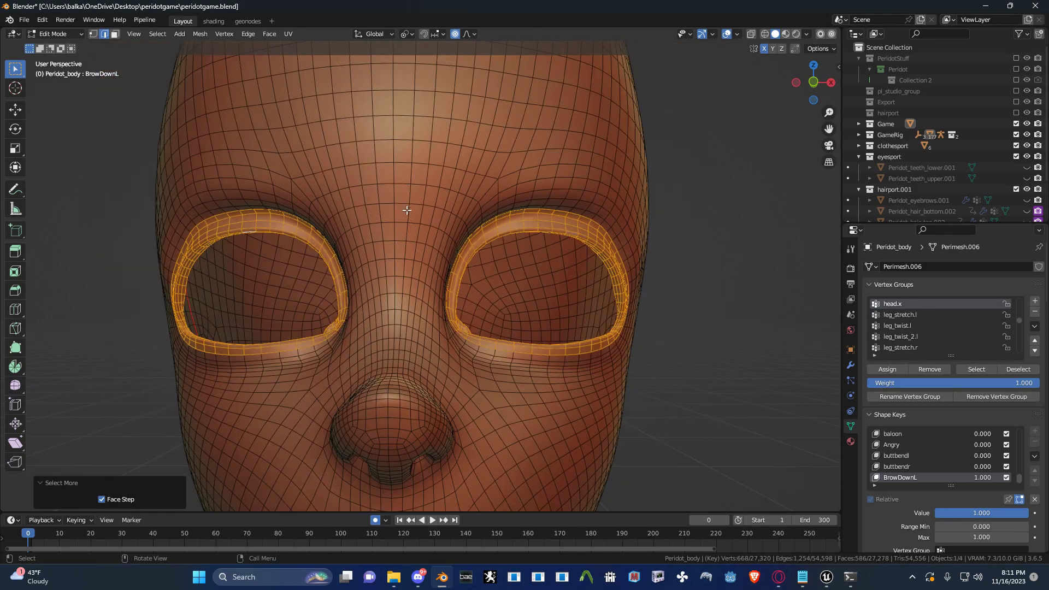
left_click(200, 34)
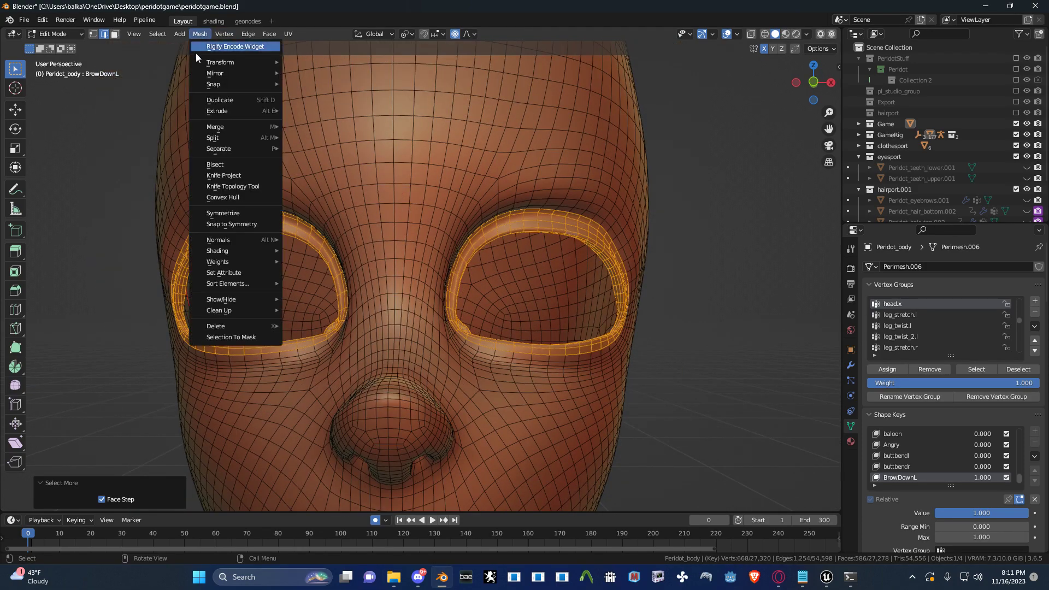
left_click(246, 336)
scroll(398, 270, "up", 4)
middle_click_drag(251, 262, 455, 205)
scroll(339, 215, "down", 3)
scroll(361, 224, "up", 3)
middle_click_drag(455, 205, 410, 235, "shift")
scroll(433, 224, "up", 1)
scroll(410, 235, "up", 2)
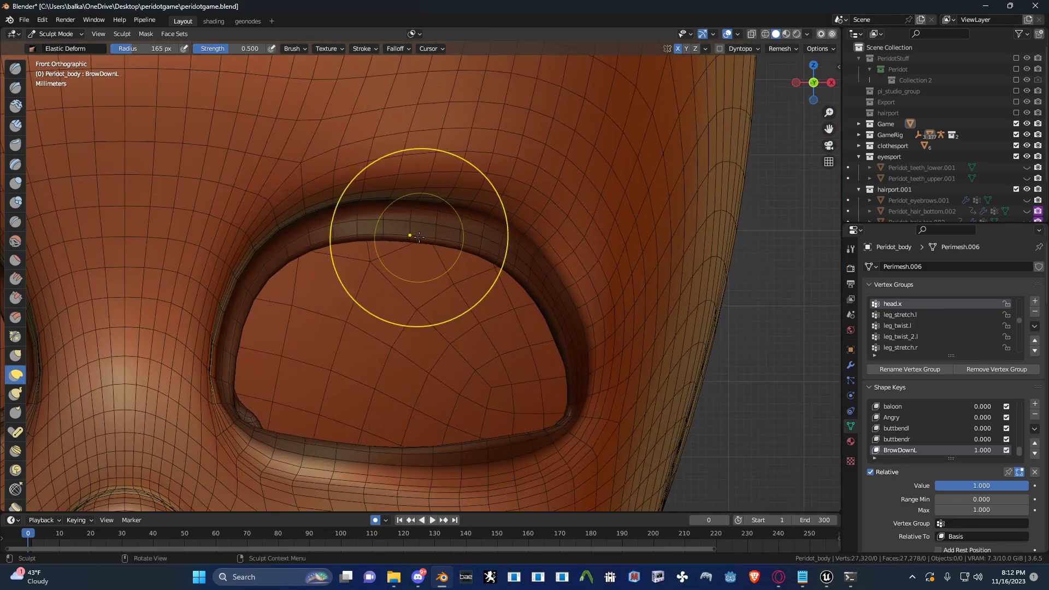
scroll(428, 236, "down", 1)
key("ctrl+i")
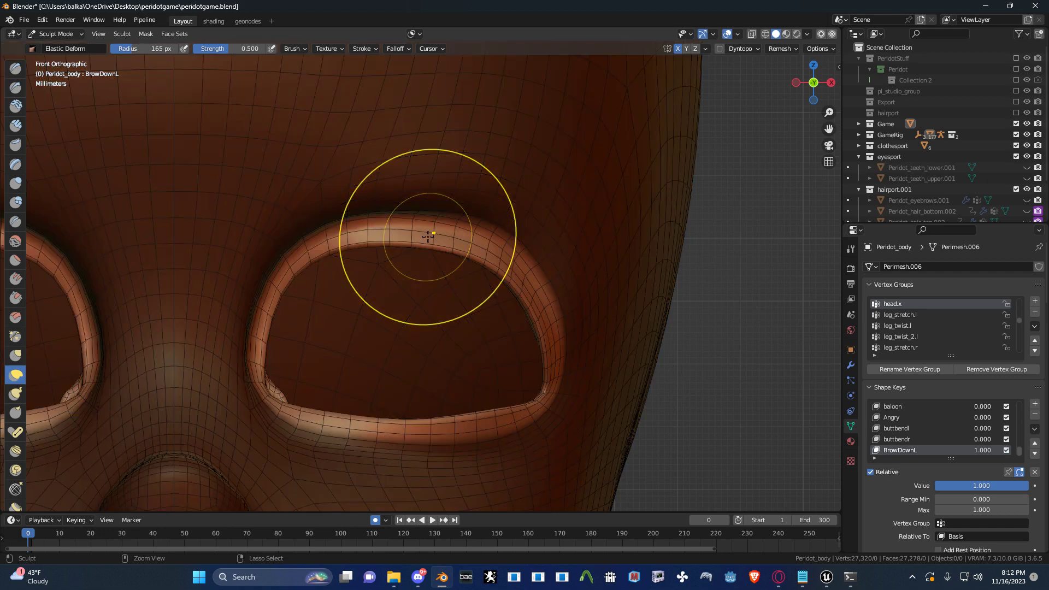
key("ctrl+i")
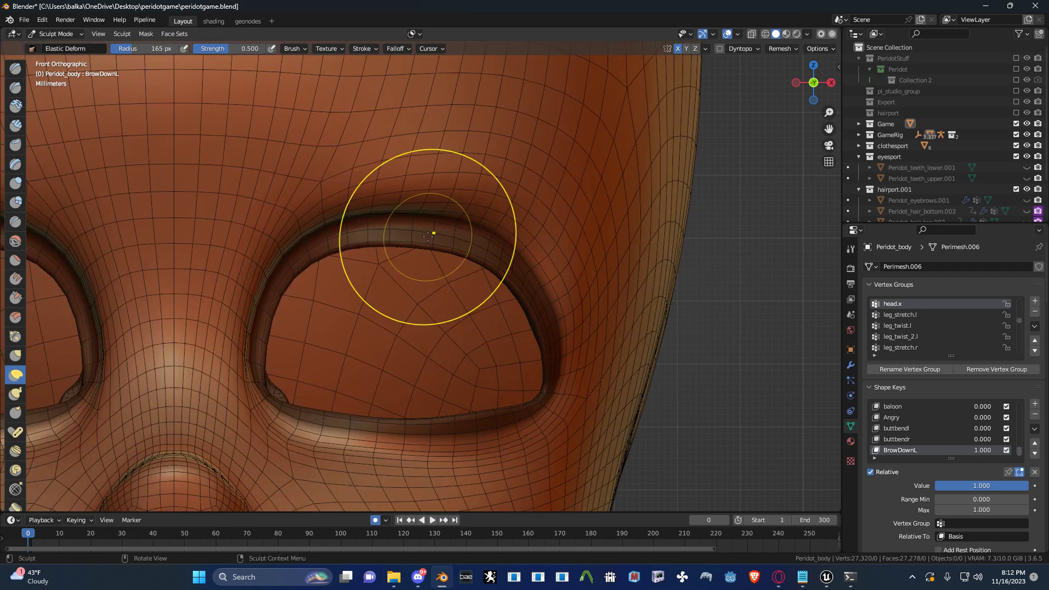
- Resize the Elastic Deform brush and pull the brow down over the masked upper eyelid rims
key("f")
left_click(530, 195)
mouse_move(536, 194)
left_mouse_down()
mouse_move(542, 228)
mouse_move(533, 220)
left_mouse_up()
mouse_move(395, 183)
left_mouse_down()
mouse_move(377, 206)
mouse_move(287, 251)
left_mouse_up()
left_click_drag(402, 217, 404, 227)
- Set the Elastic Deform radius to 79 px and pull the outer brow toward the outer eye corner
key("f")
left_click(410, 231)
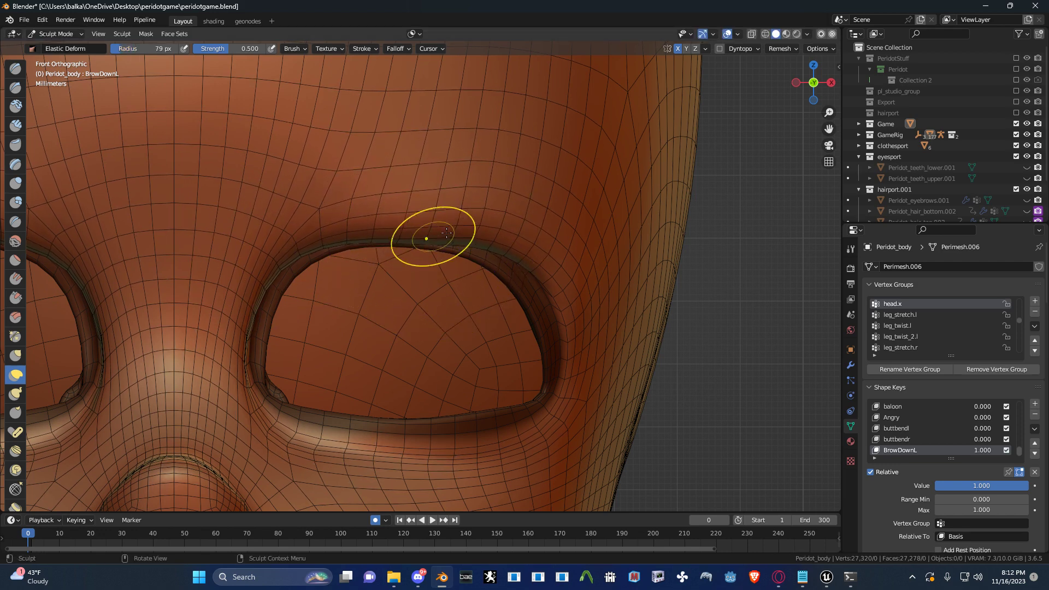
mouse_move(473, 246)
left_mouse_down()
mouse_move(487, 258)
mouse_move(534, 241)
mouse_move(547, 262)
left_mouse_up()
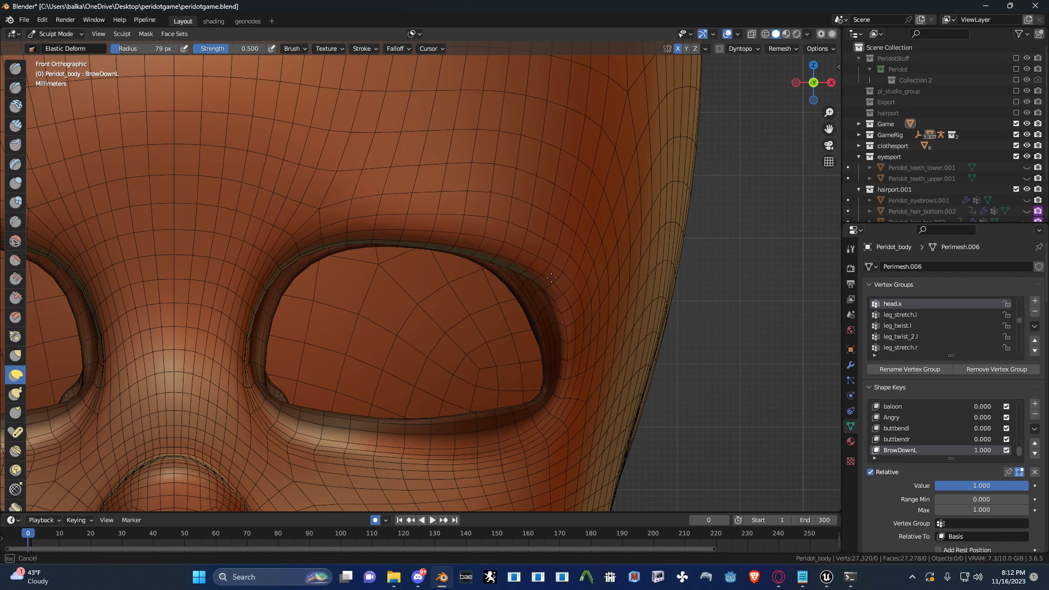
- Scrub the BrowDownL shape key's value to examine how the brow moves across the face
middle_click_drag(593, 305, 567, 293)
scroll(534, 297, "down", 4)
middle_click_drag(486, 290, 527, 288)
scroll(526, 286, "up", 3)
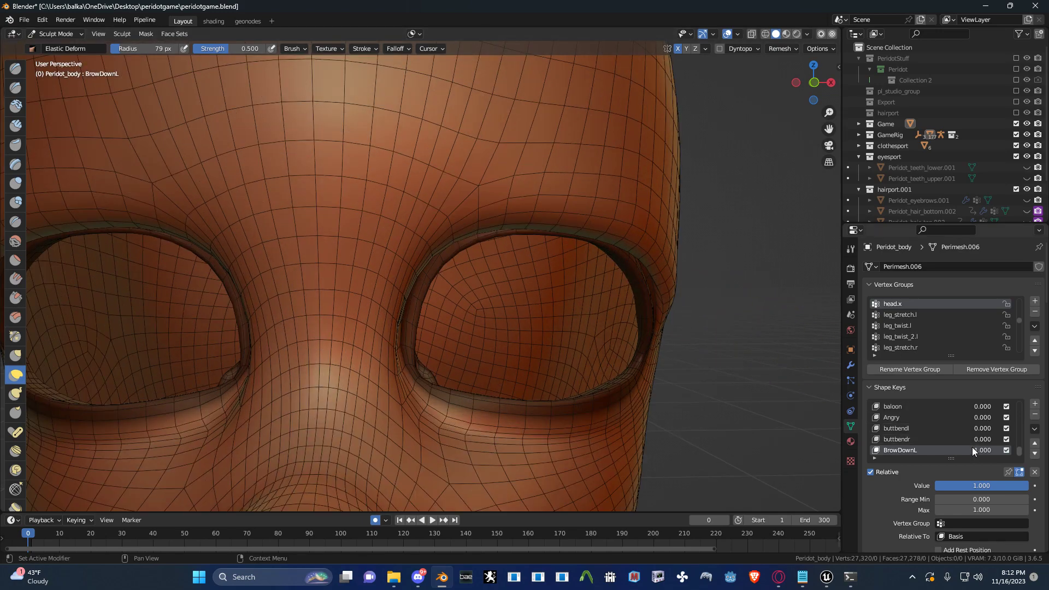
left_click(1003, 450)
left_click(1003, 450)
left_click(1003, 451)
left_click(1003, 450)
scroll(656, 417, "down", 3)
mouse_move(656, 417)
middle_mouse_down("shift")
mouse_move(638, 353)
mouse_move(644, 311)
mouse_move(641, 378)
middle_mouse_up("shift")
scroll(638, 353, "up", 1)
mouse_move(988, 449)
left_mouse_down()
mouse_move(961, 449)
mouse_move(1000, 449)
mouse_move(951, 449)
mouse_move(999, 450)
left_mouse_up()
mouse_move(614, 391)
middle_mouse_down()
mouse_move(626, 394)
mouse_move(615, 388)
middle_mouse_up()
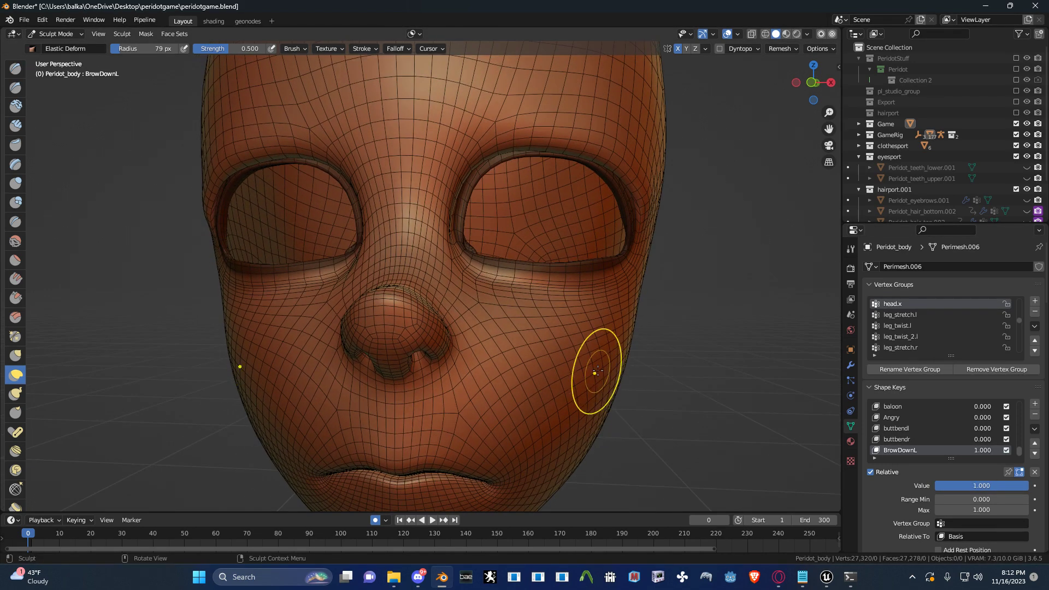
- Clear the sculpt mask and put the body in Edit Mode with nothing selected
key("alt+m")
middle_click_drag(592, 364, 595, 365)
key("Tab")
middle_click_drag(522, 381, 470, 335)
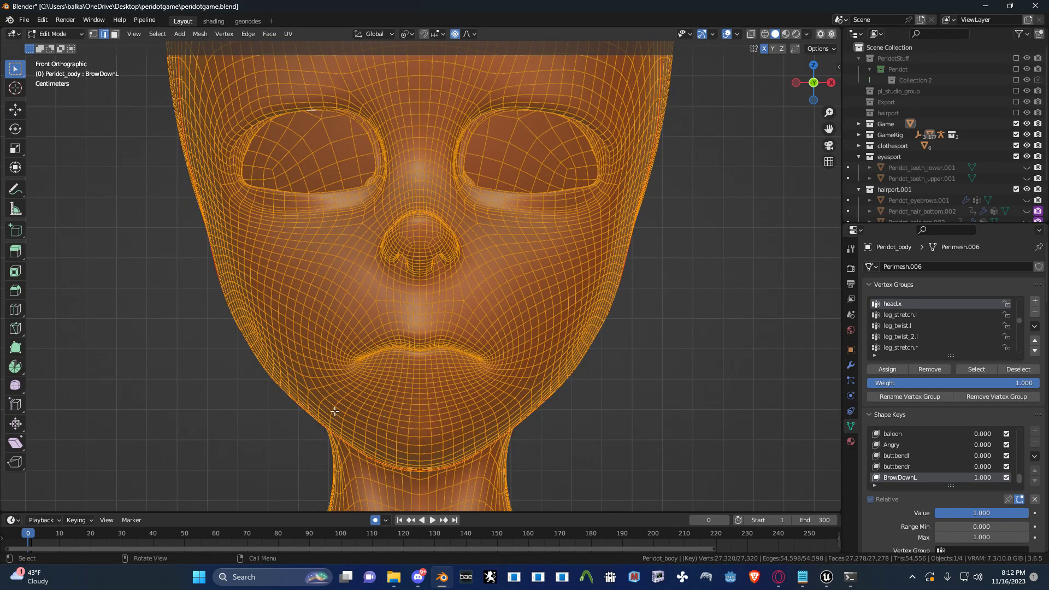
key("b")
left_click_drag(248, 475, 247, 474)
key("alt+a")
- Box-select the lower face and neck through the mesh, from below the chin up to the lower eyelids
key("b")
key("Escape")
key("alt+z")
key("b")
left_click_drag(208, 501, 634, 224)
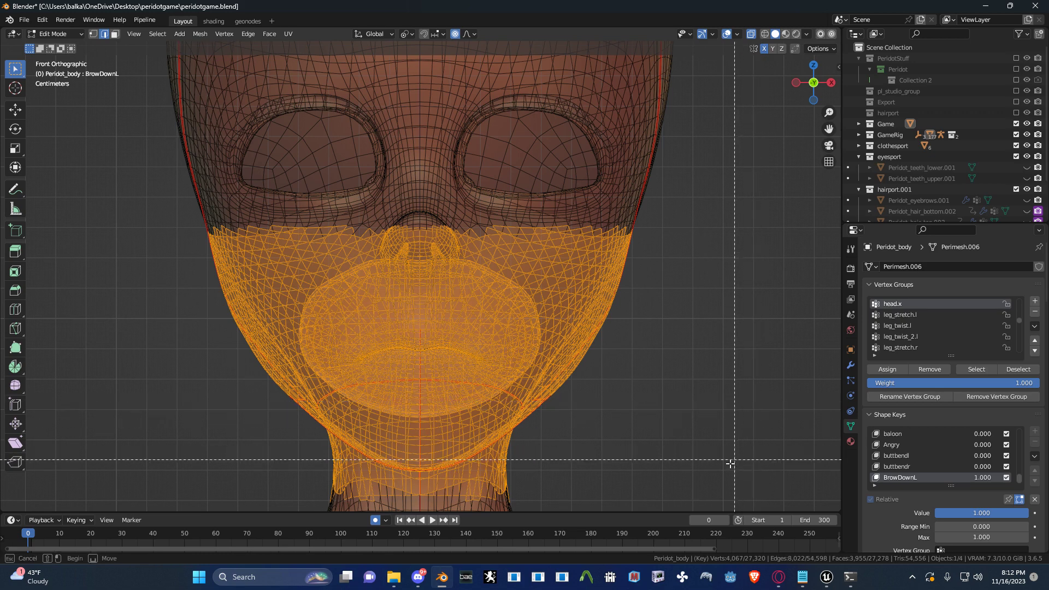
left_click_drag(709, 507, 146, 179)
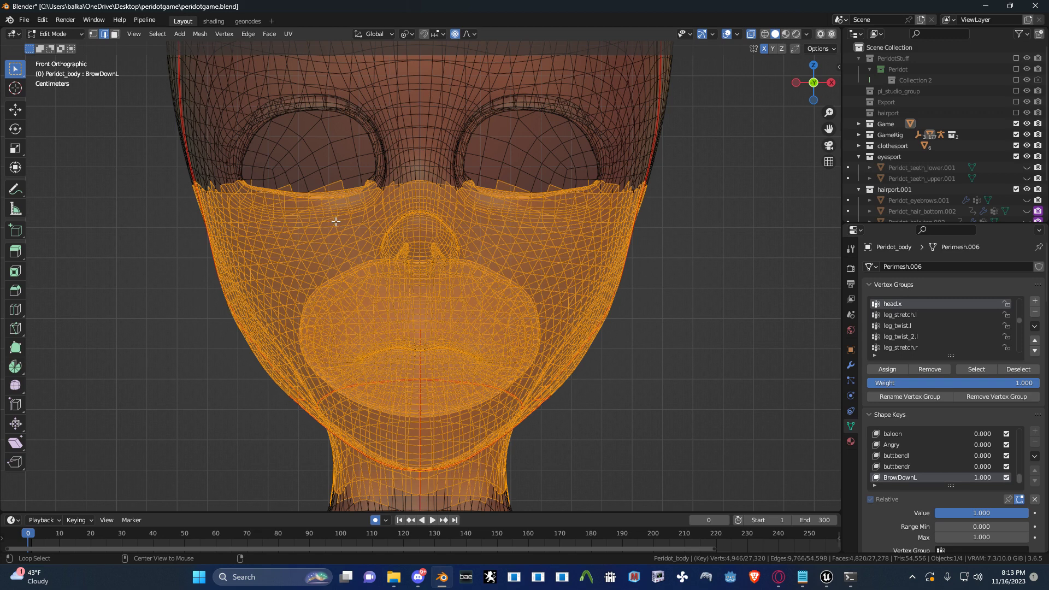
key("alt+z")
scroll(428, 208, "up", 3)
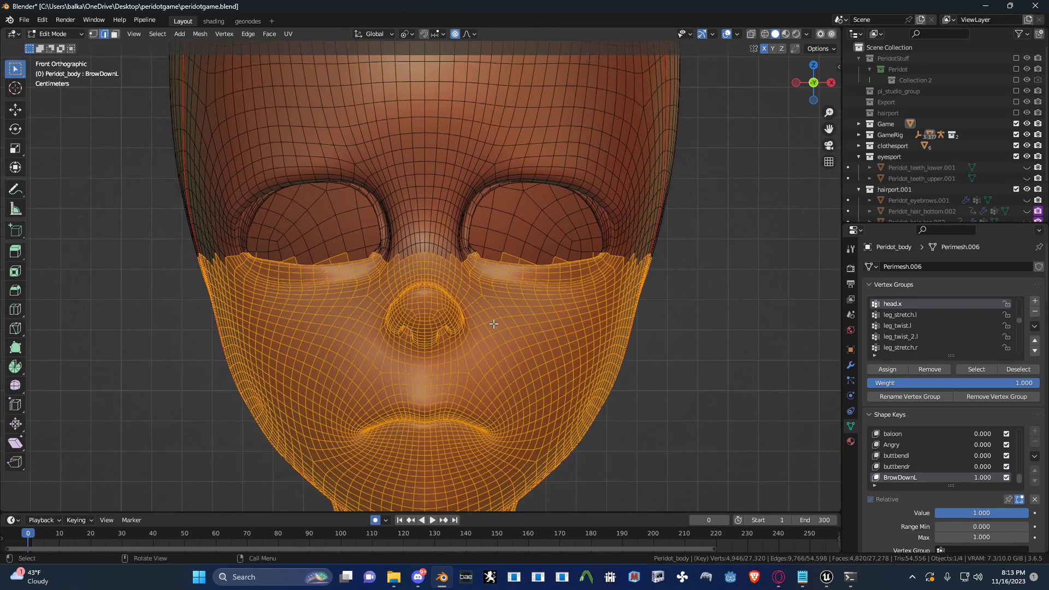
- Blend the selected lower face from the Basis shape with Blend 1.000 and Add turned off
left_click(223, 34)
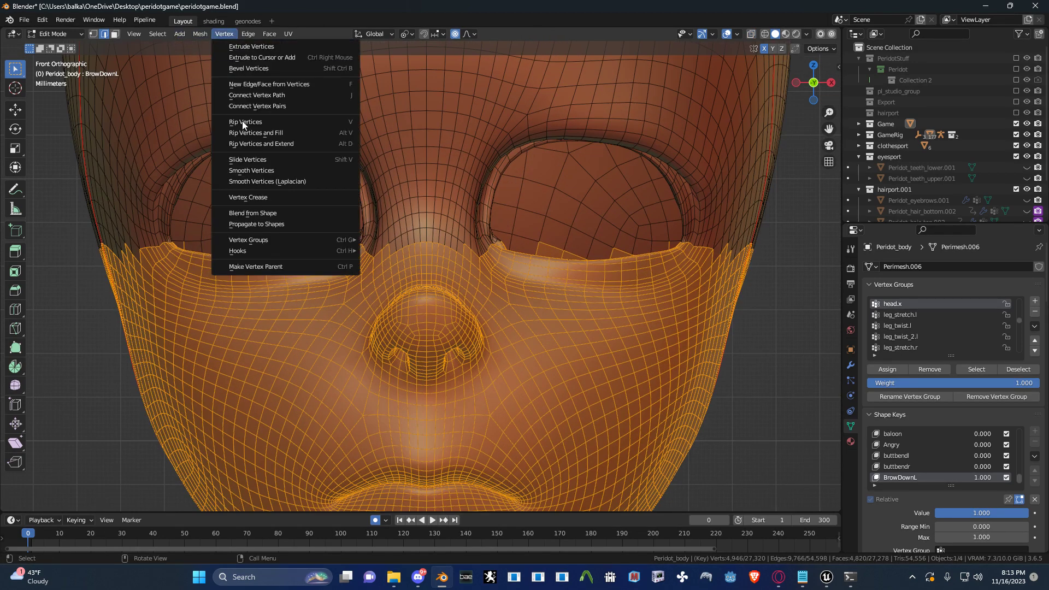
left_click(280, 213)
left_click(103, 499)
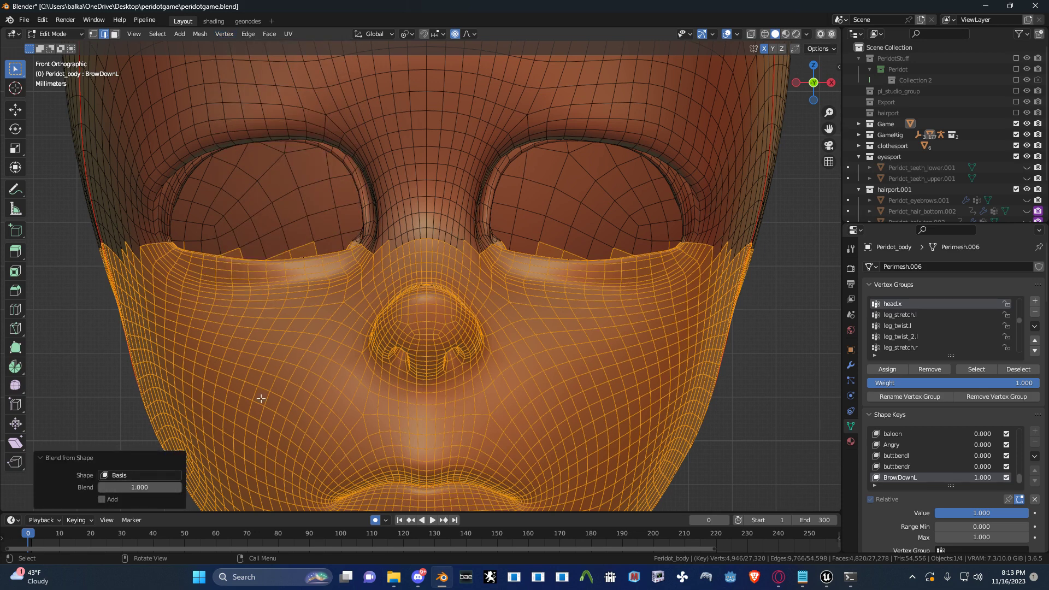
left_click(782, 330)
- Return to Sculpt Mode and inspect the lower eyelids and nose bridge from the side and front
key("ctrl+Tab")
left_click(702, 344)
mouse_move(703, 363)
middle_mouse_down()
mouse_move(535, 359)
mouse_move(676, 357)
middle_mouse_up()
scroll(566, 357, "up", 3)
scroll(675, 358, "down", 3)
middle_click_drag(515, 345, 569, 342)
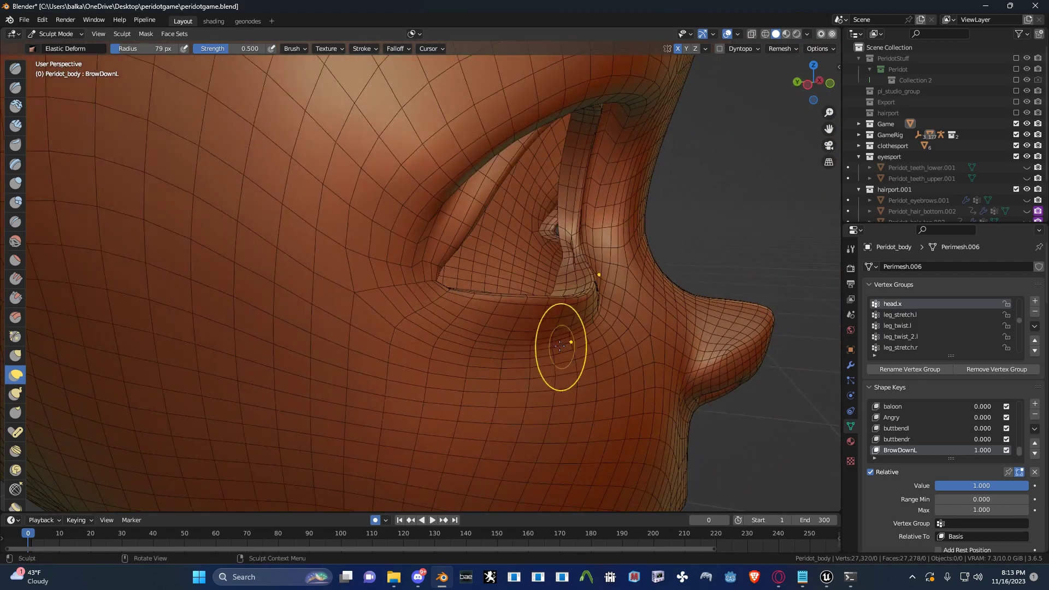
scroll(569, 342, "up", 3)
middle_click_drag(483, 303, 378, 303)
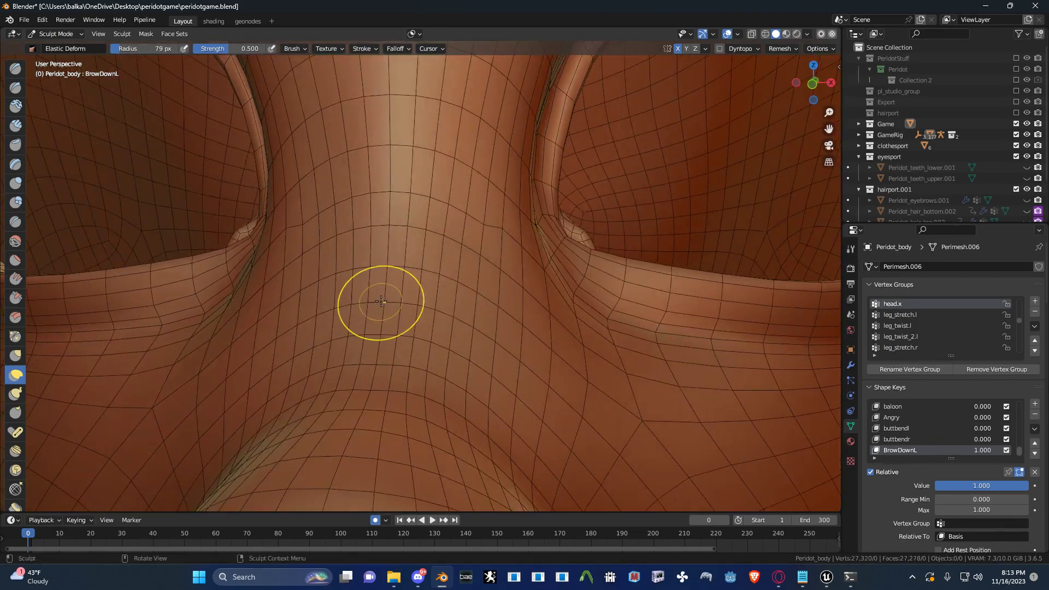
scroll(380, 303, "down", 4)
scroll(550, 310, "up", 1)
- Hide the viewport overlays to examine the BrowDownL shape on the smooth face, and show them again
key("shift+alt+z")
scroll(611, 332, "down", 2)
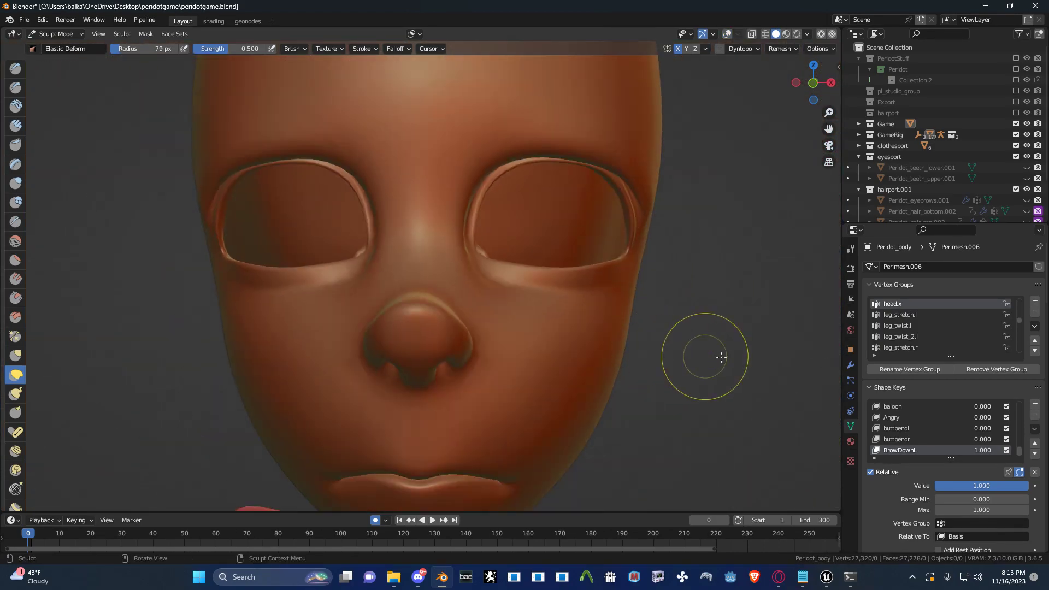
mouse_move(982, 450)
left_mouse_down()
mouse_move(891, 451)
mouse_move(982, 450)
left_mouse_up()
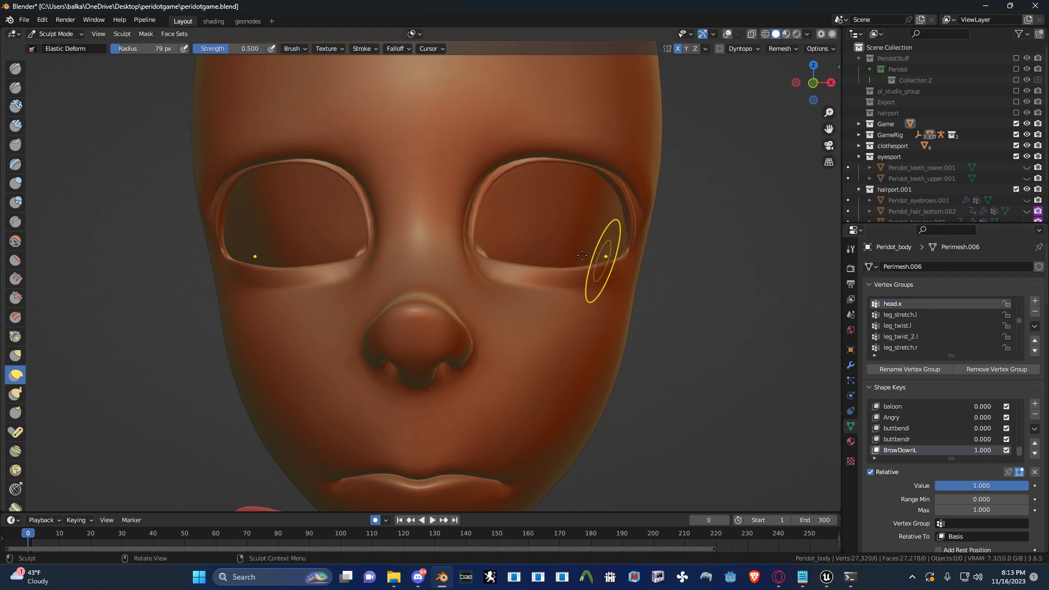
middle_click_drag(575, 286, 553, 382, "shift")
scroll(553, 382, "up", 1)
key("q")
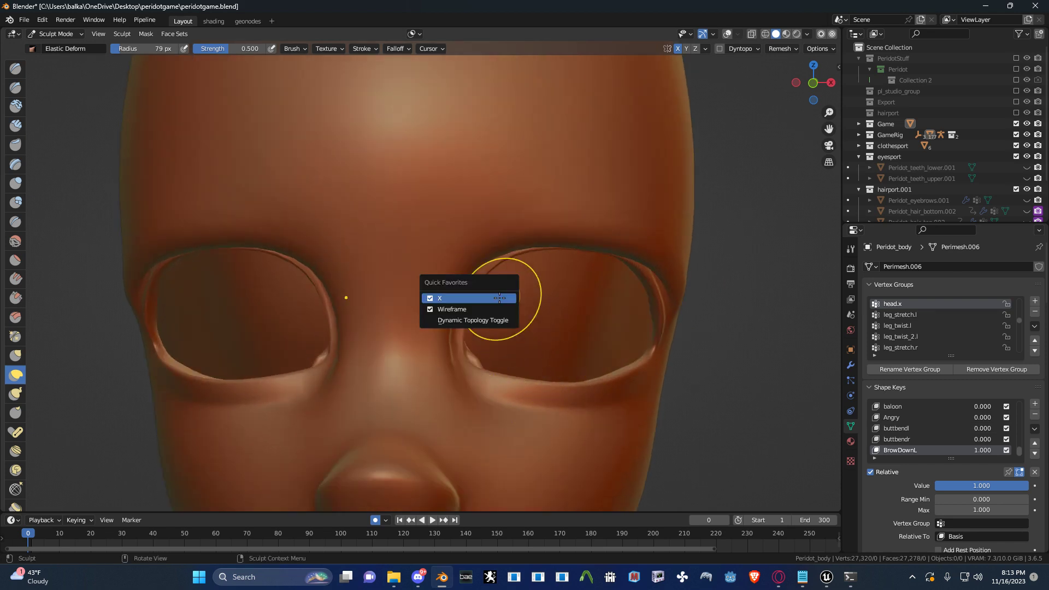
key("alt+z")
key("alt+z")
left_click_drag(501, 264, 487, 252)
right_click(487, 250)
left_click(481, 262)
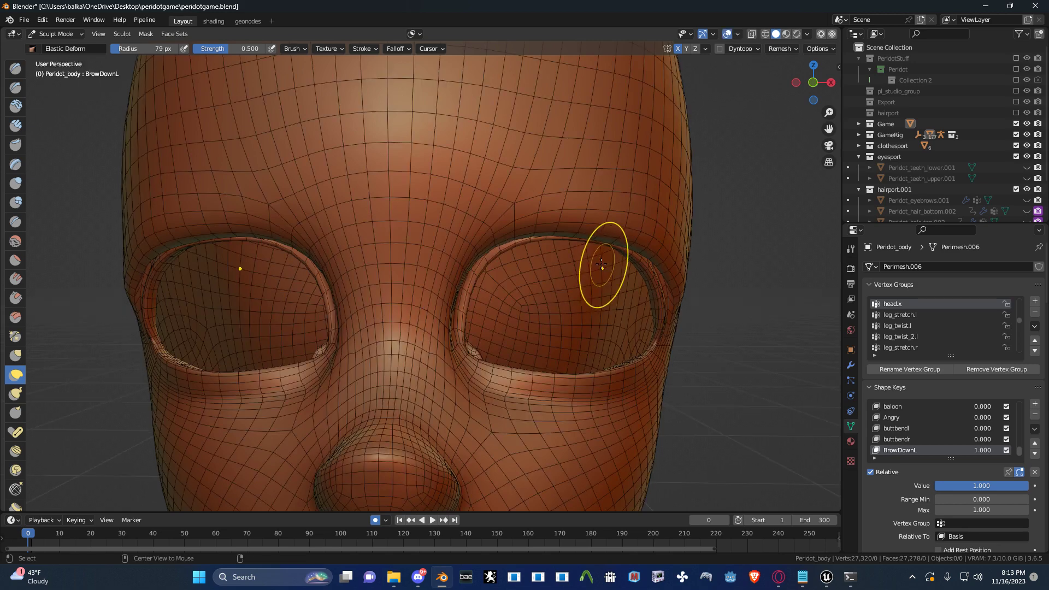
- Enlarge the Elastic Deform radius to 188 px and pull the inner brow down in front view
scroll(492, 261, "up", 2)
key("KP_1")
scroll(481, 257, "up", 1)
key("f")
left_click(459, 232)
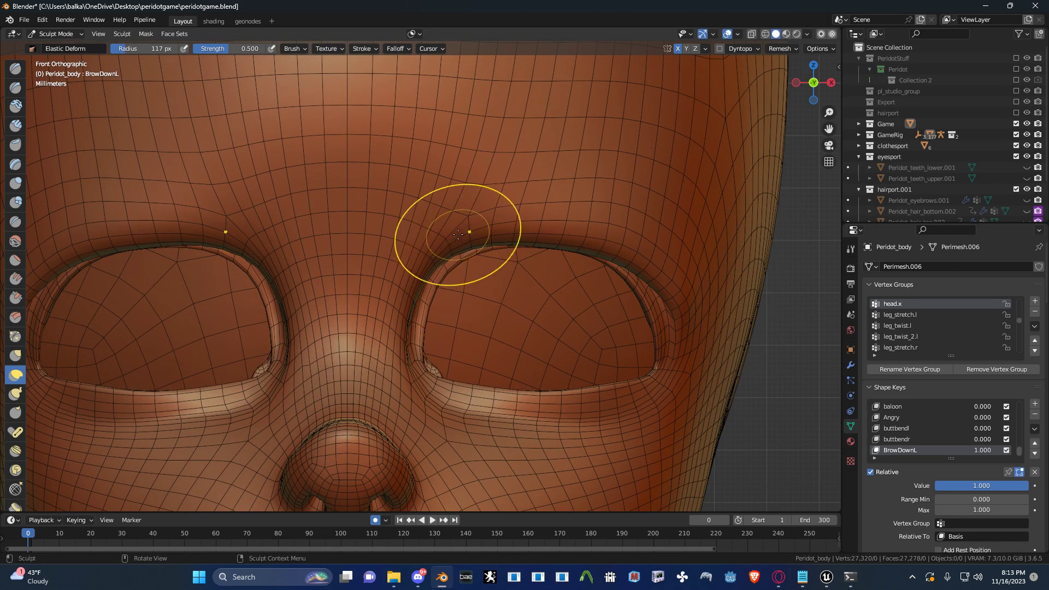
middle_click_drag(460, 233, 470, 210, "shift")
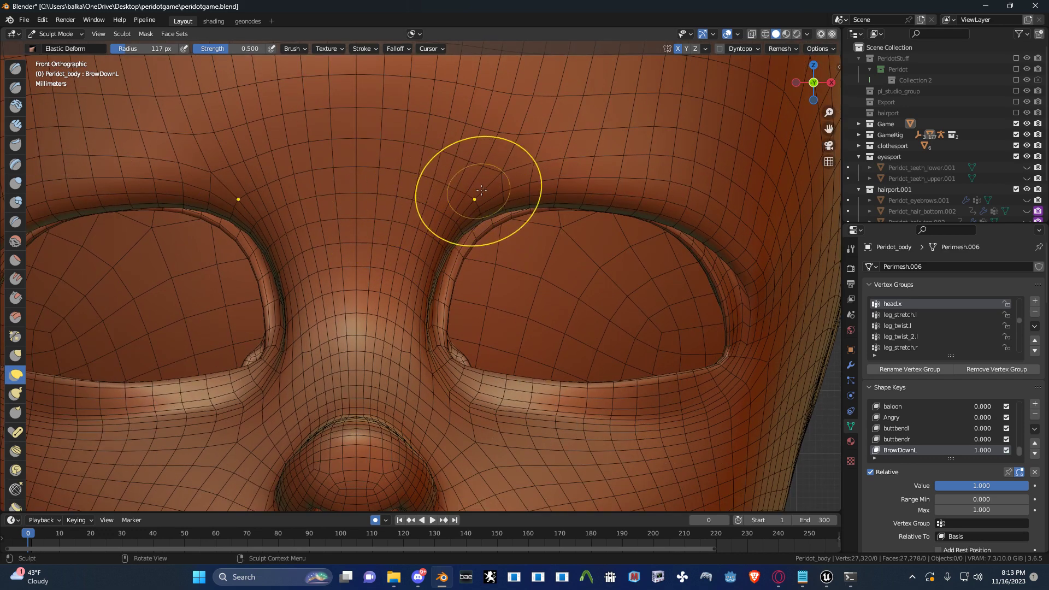
key("f")
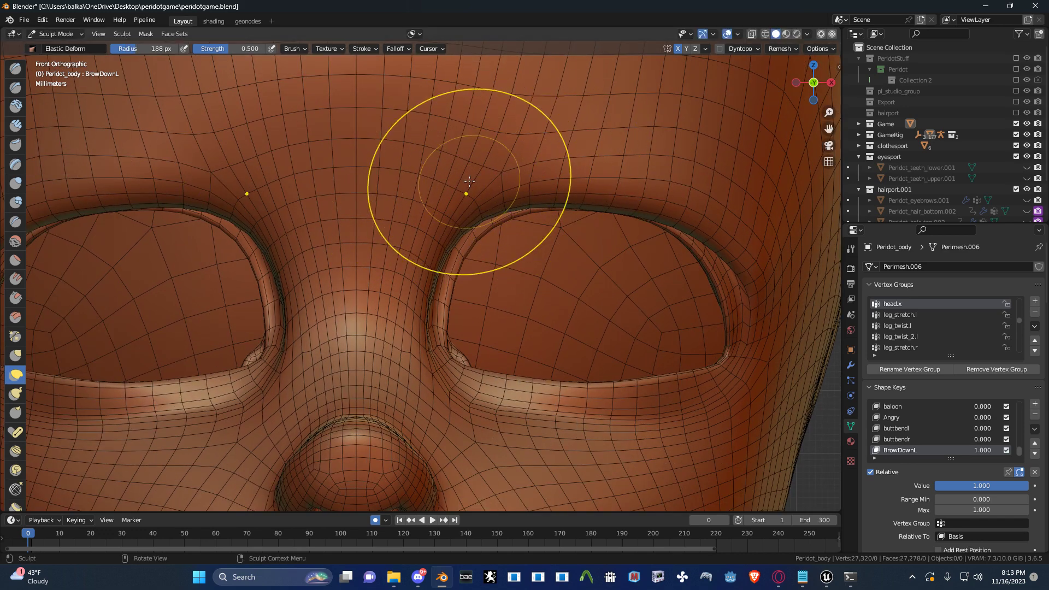
left_click(447, 187)
left_click_drag(491, 199, 480, 224)
- Resize the brush and pull the upper and outer brow down toward the outer eye corner
key("f")
left_click(637, 210)
mouse_move(637, 210)
left_mouse_down()
mouse_move(705, 227)
mouse_move(738, 252)
left_mouse_up()
left_click_drag(750, 261, 756, 271)
- Set the Elastic Deform radius to 83 px and pull the inner brow down toward the nose bridge
middle_click_drag(756, 271, 468, 270)
scroll(468, 270, "up", 2)
key("f")
left_click(509, 244)
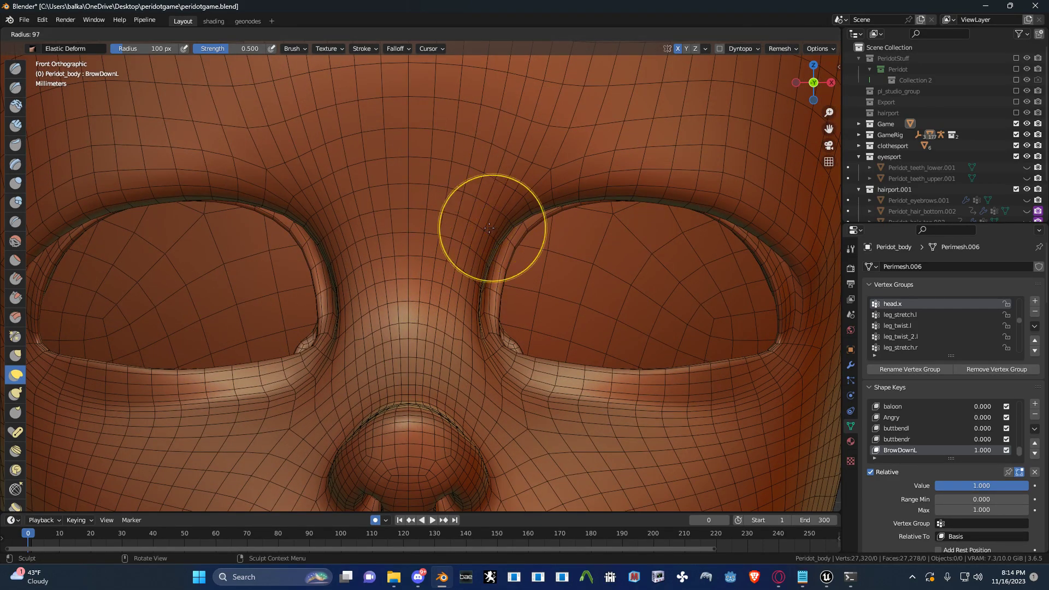
left_click_drag(503, 228, 473, 243)
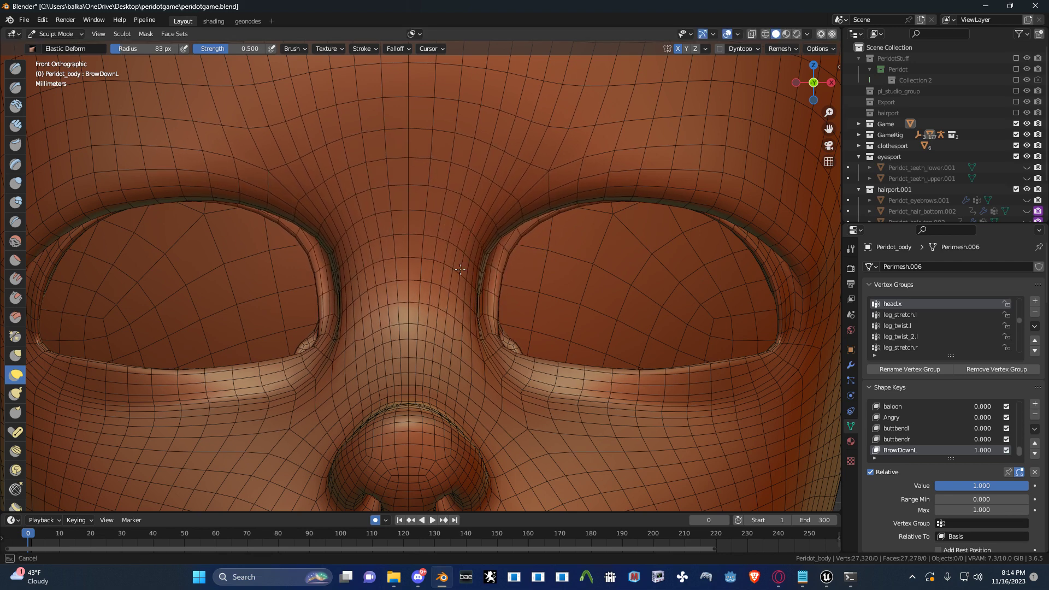
- Check the lowered brows on the whole face and save the file
scroll(546, 279, "down", 3)
mouse_move(553, 281)
middle_mouse_down()
mouse_move(542, 291)
mouse_move(429, 289)
mouse_move(574, 277)
mouse_move(556, 311)
mouse_move(569, 276)
middle_mouse_up()
scroll(555, 312, "down", 1)
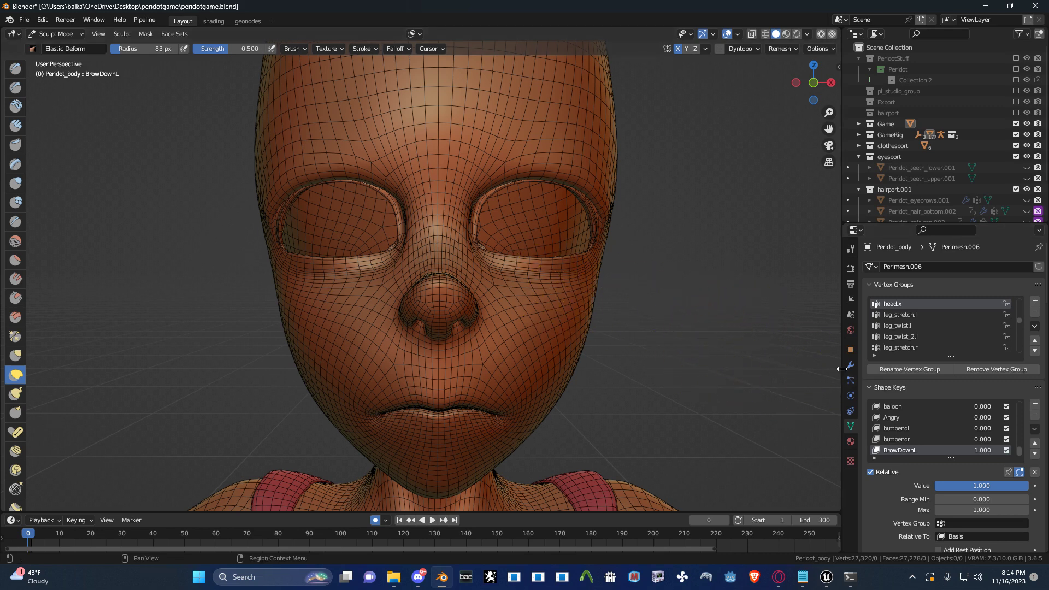
key("ctrl+s")
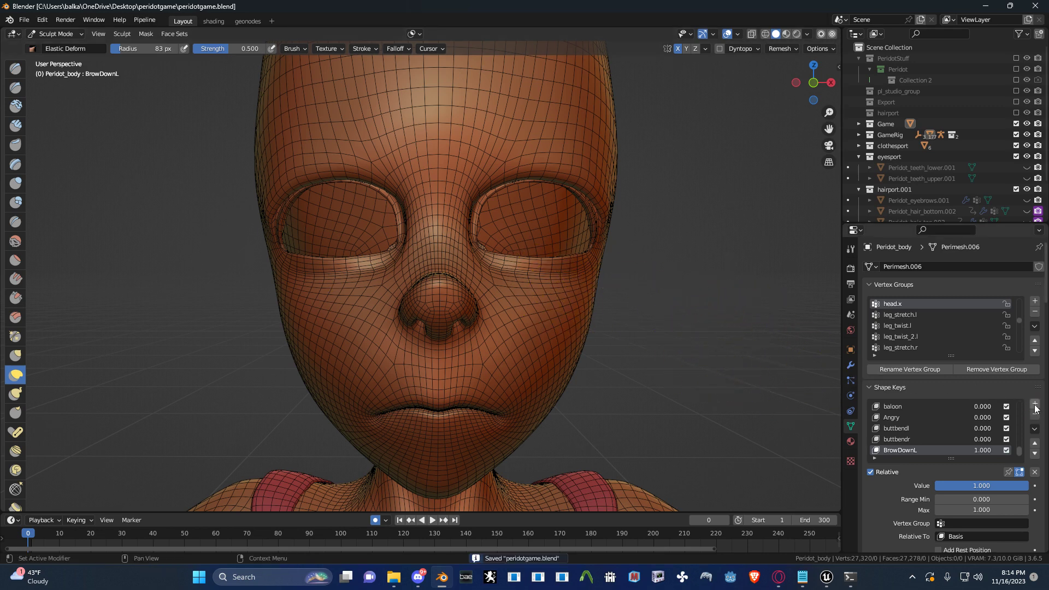
left_click(1034, 430)
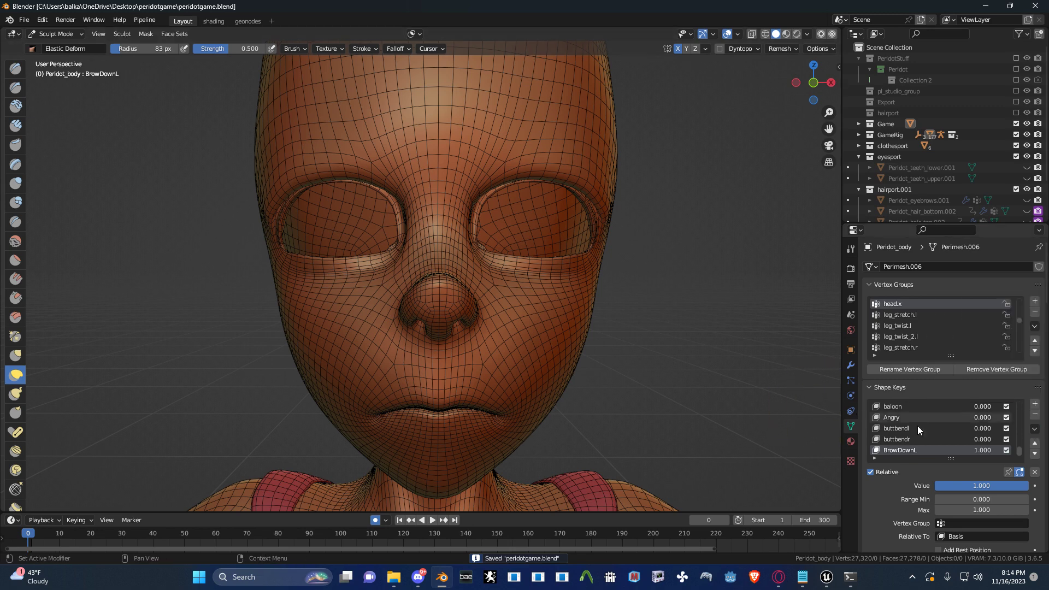
left_click(1035, 473)
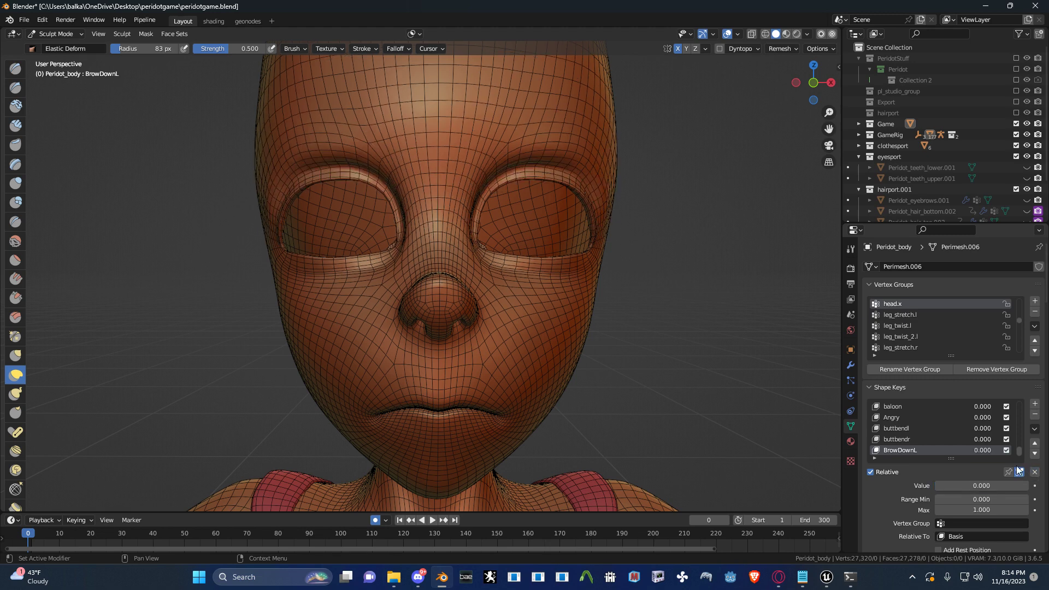
key("ctrl+z")
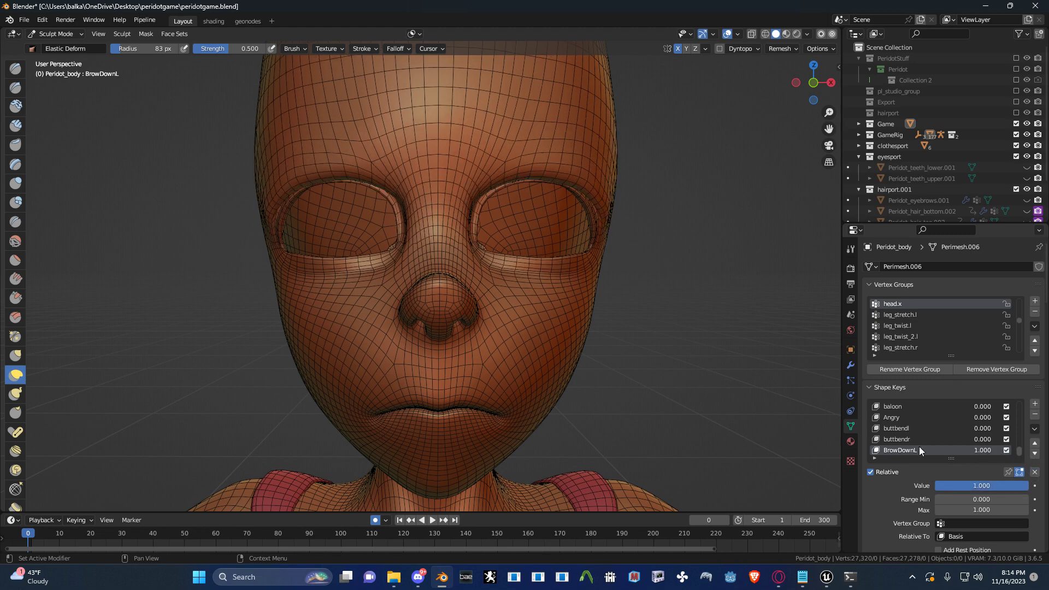
- Create a new shape key from the current mix with BrowDownL at 1.000
left_click(1035, 430)
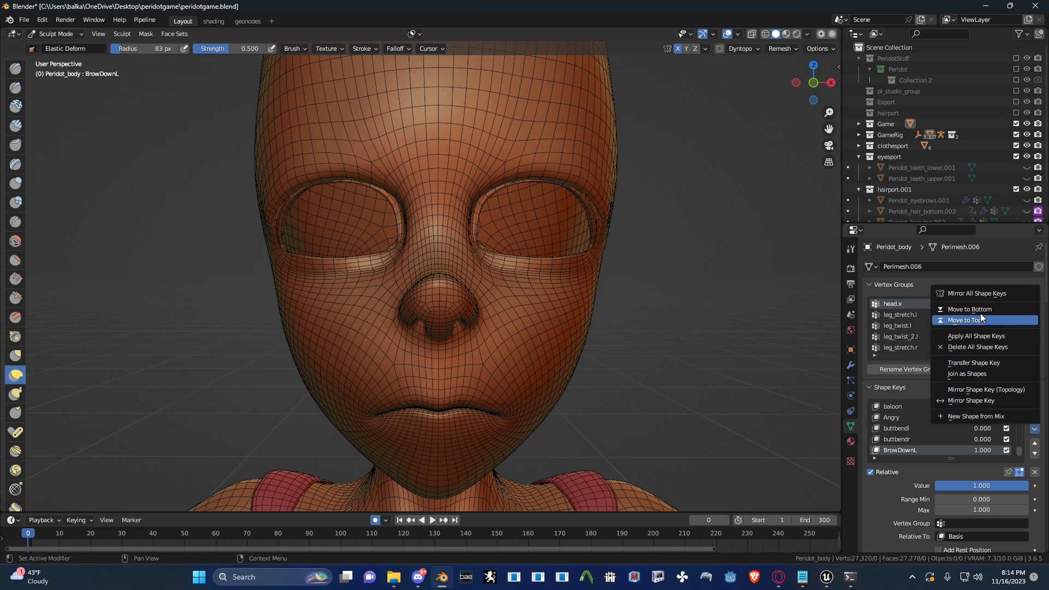
left_click(989, 415)
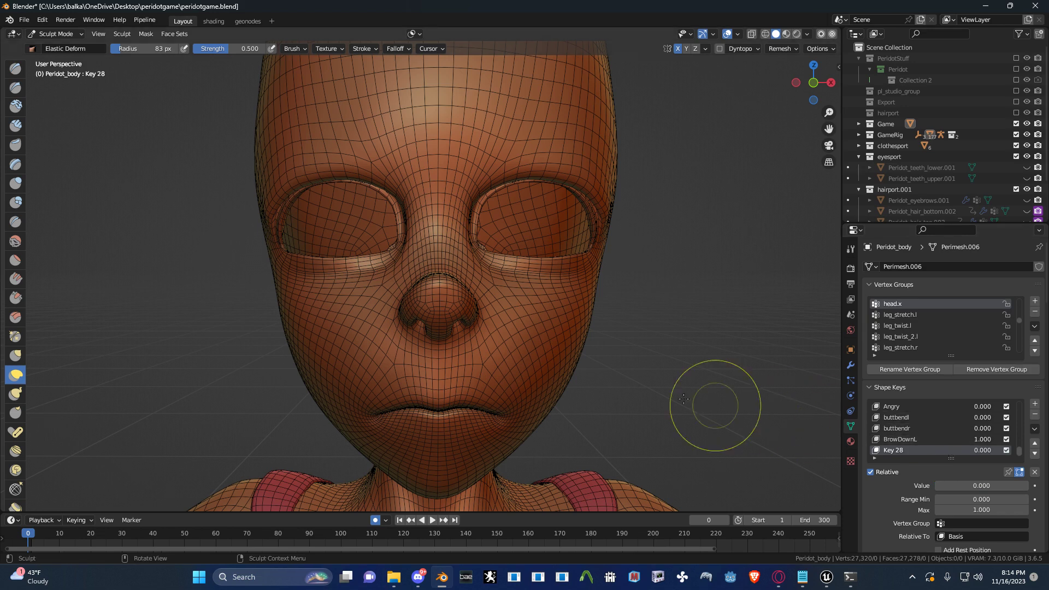
- Switch the body mesh to vertex editing and select the half on the positive X side of the active centre vertex
key("Tab")
key("1")
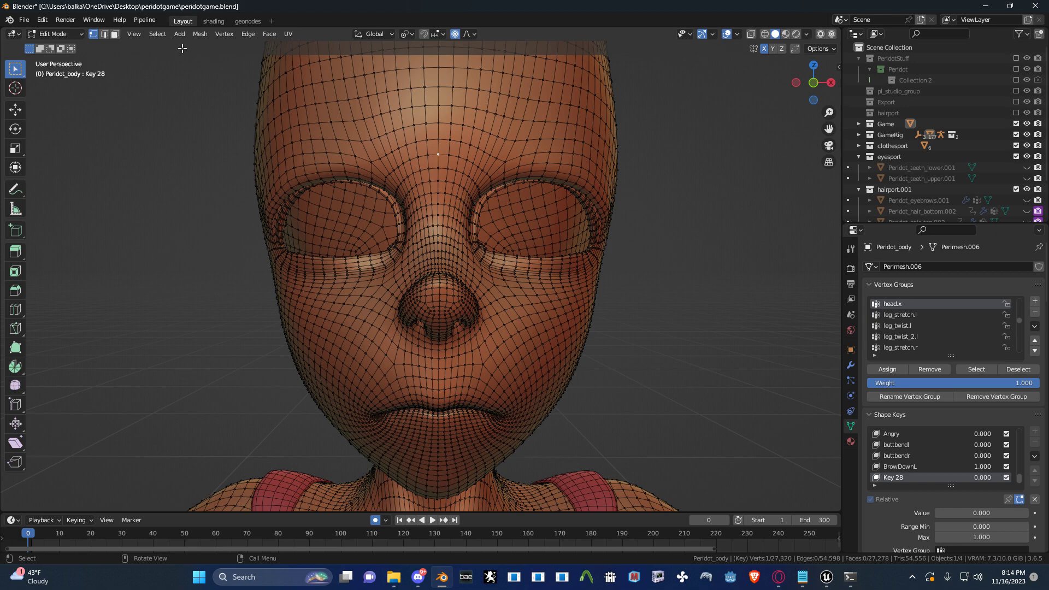
left_click(159, 35)
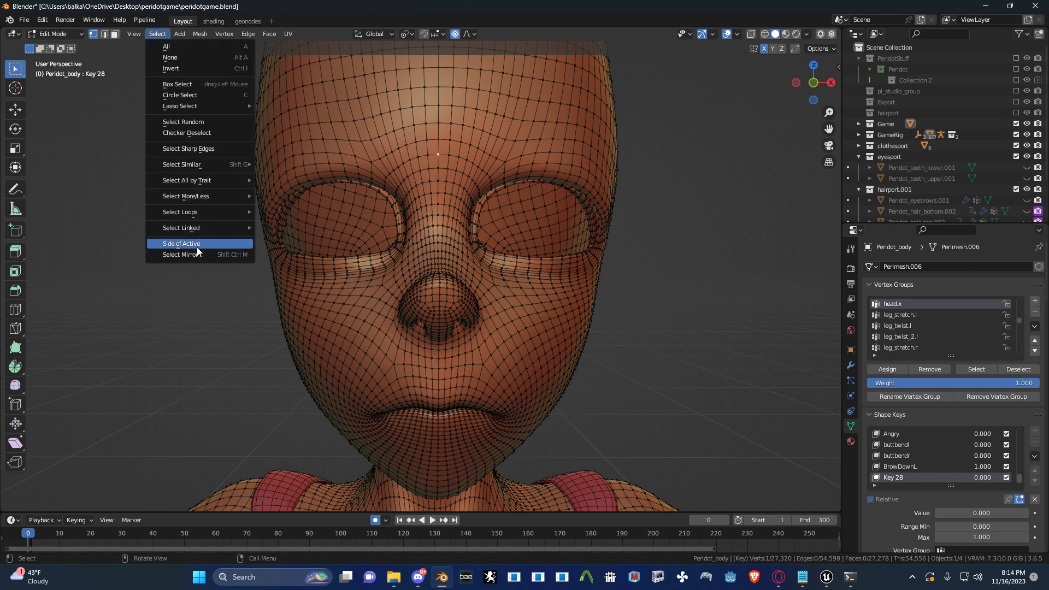
left_click(186, 244)
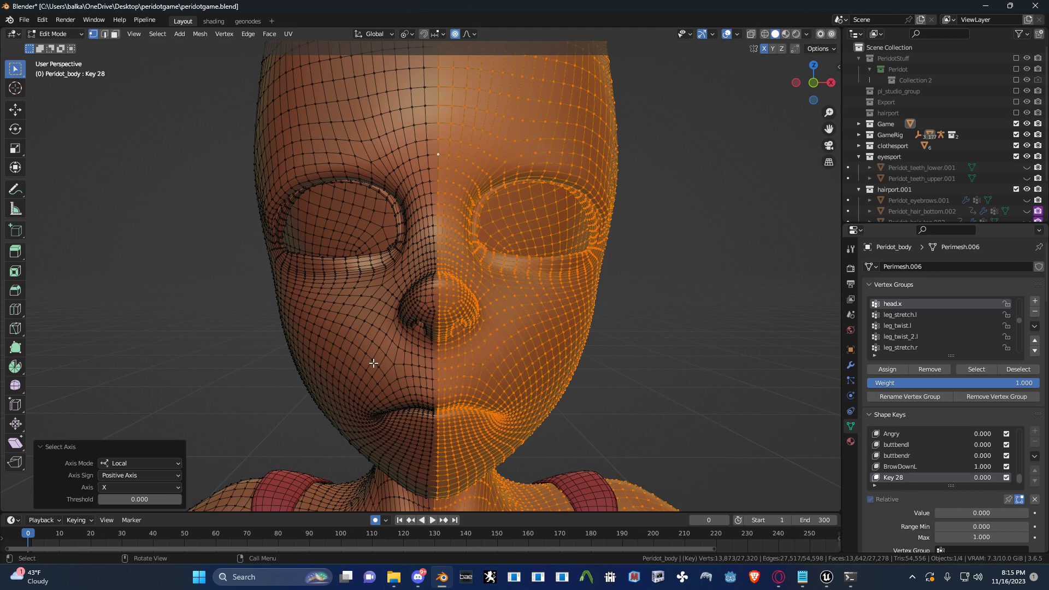
- Try to blend the selected positive X half of Key 28 from Basis, and undo the blend and the selection
key("q")
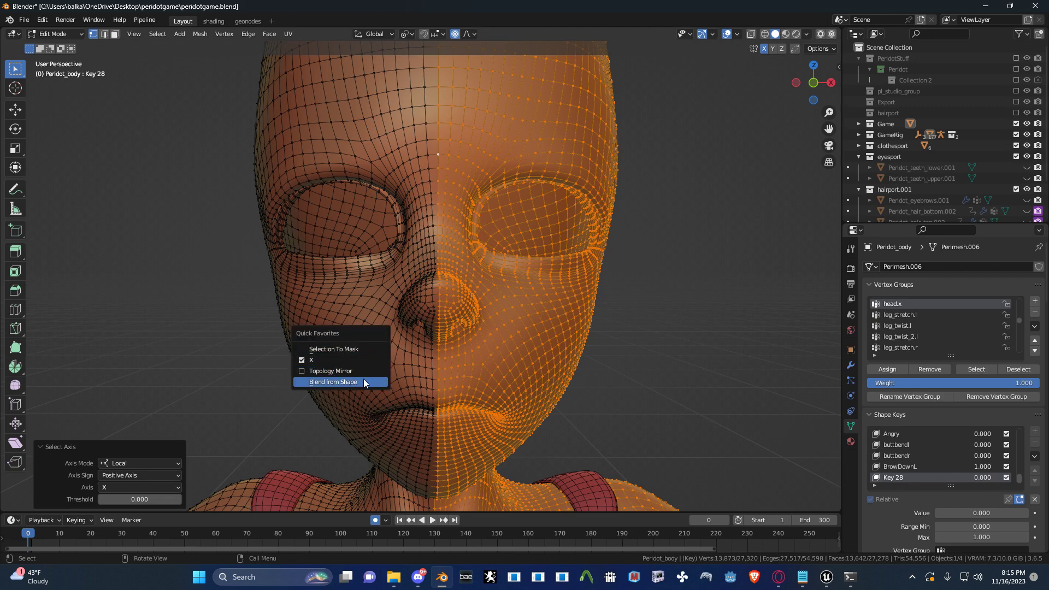
left_click(364, 382)
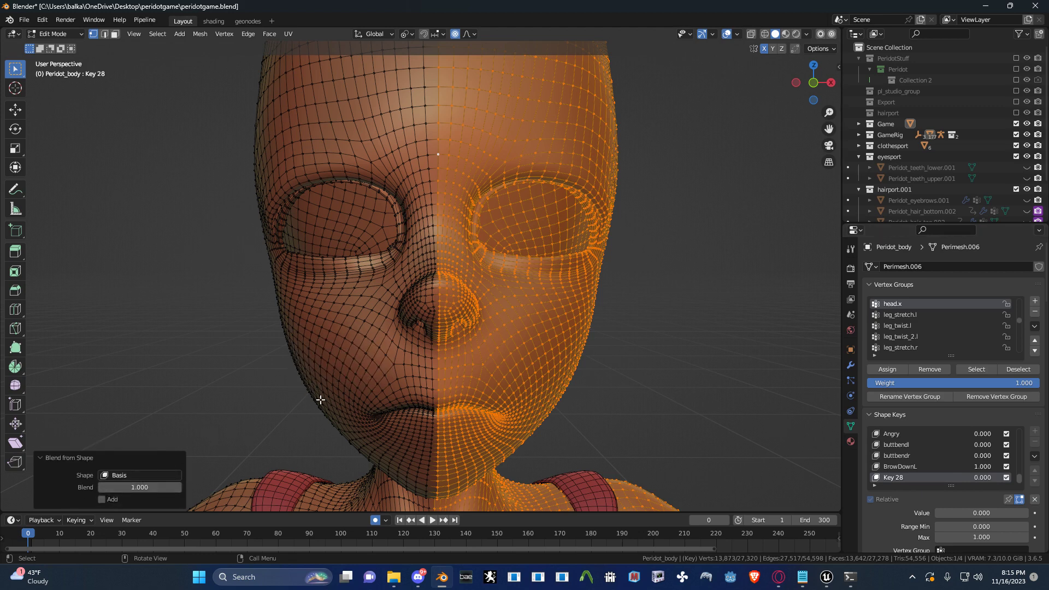
key("ctrl+z")
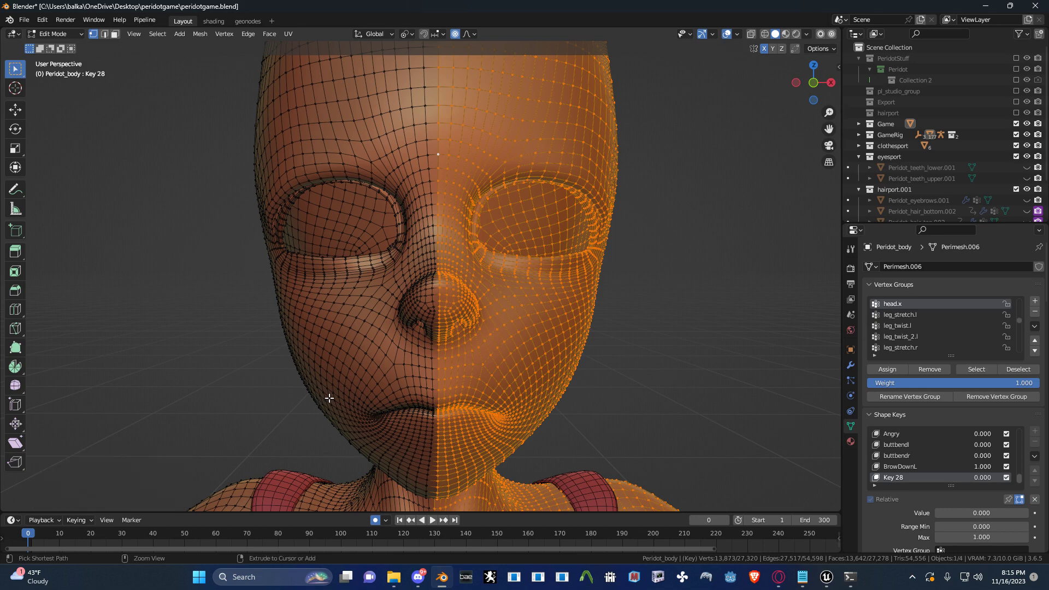
key("ctrl+z")
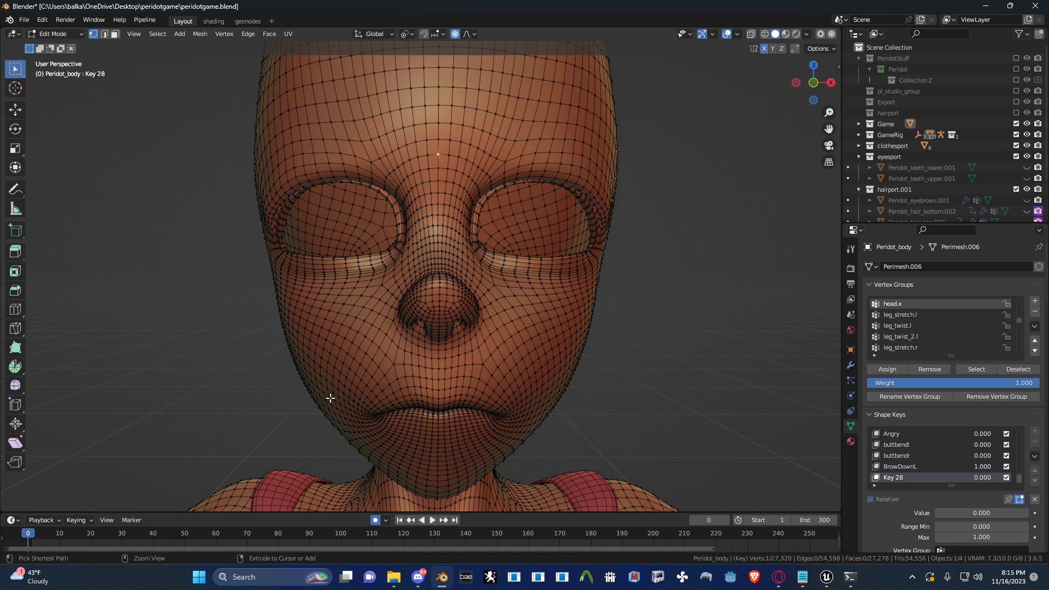
- Select the negative X half of the body by inverting the side-of-active selection and blend it from Basis at 1.000 in Key 28
left_click(157, 34)
left_click(200, 240)
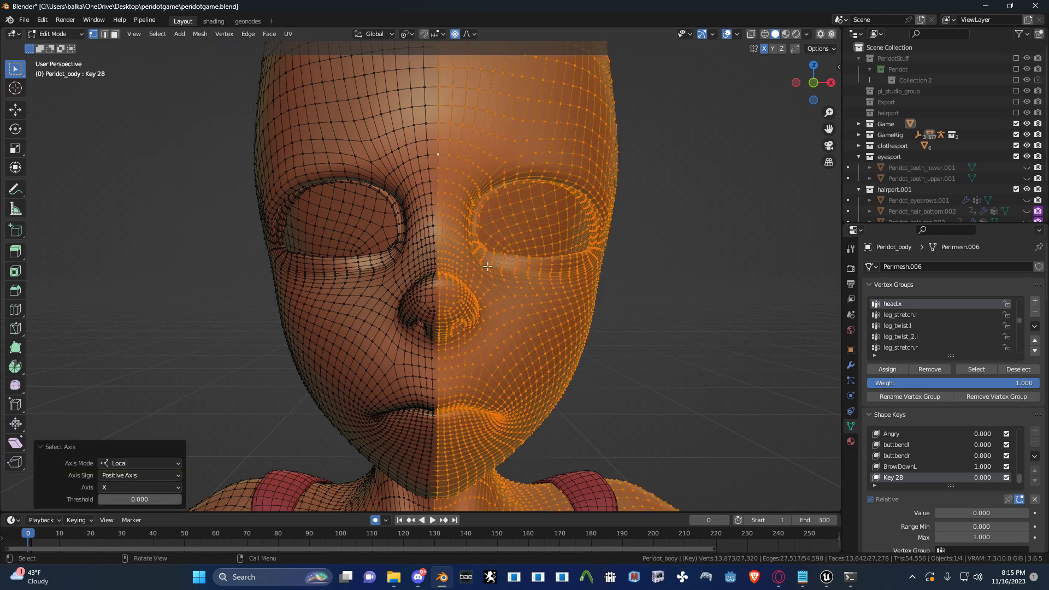
key("ctrl+i")
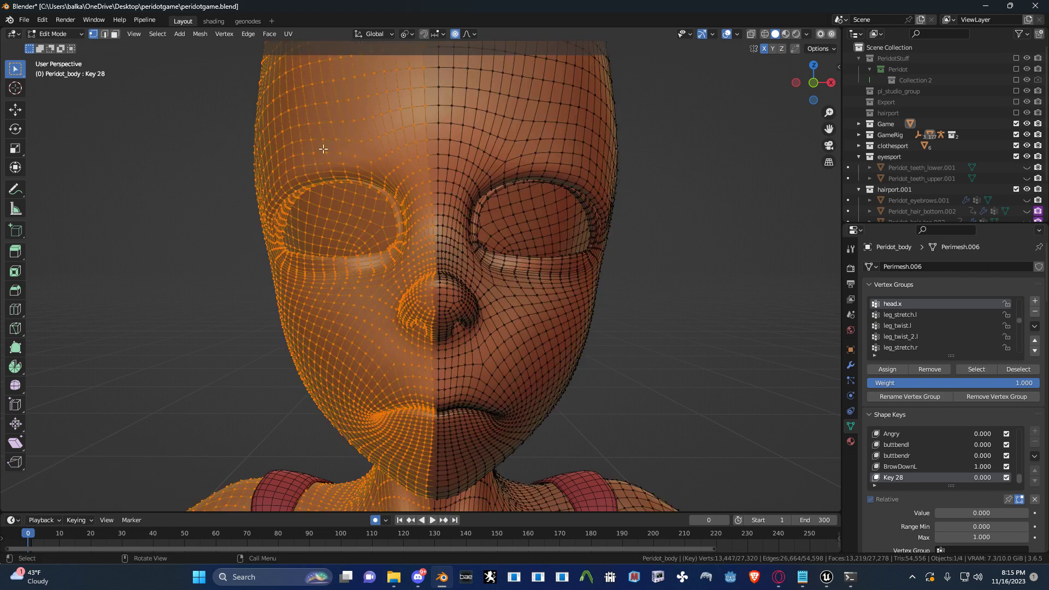
left_click(179, 34)
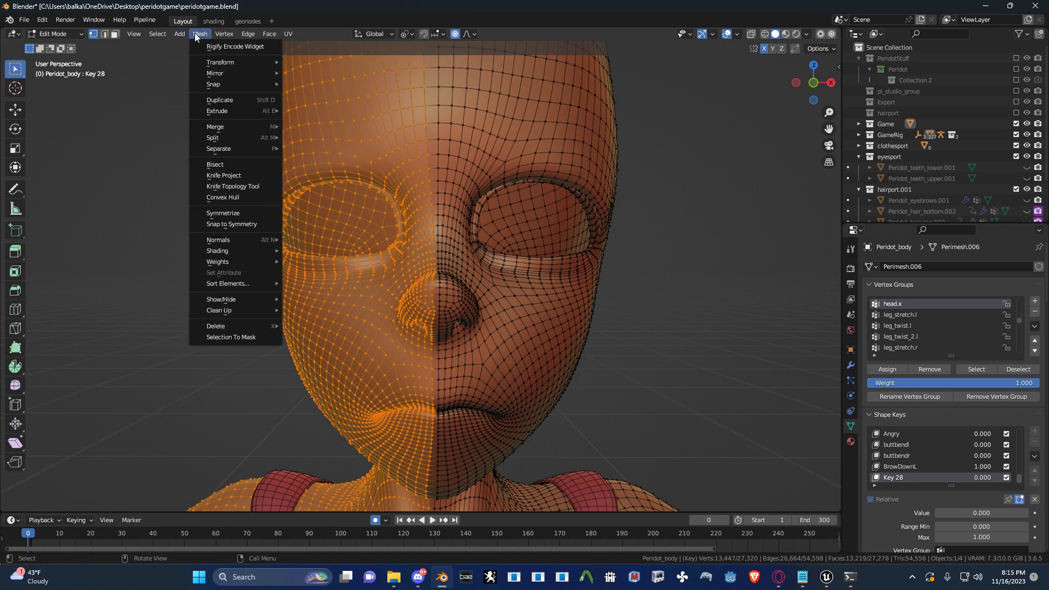
key("q")
left_click(432, 264)
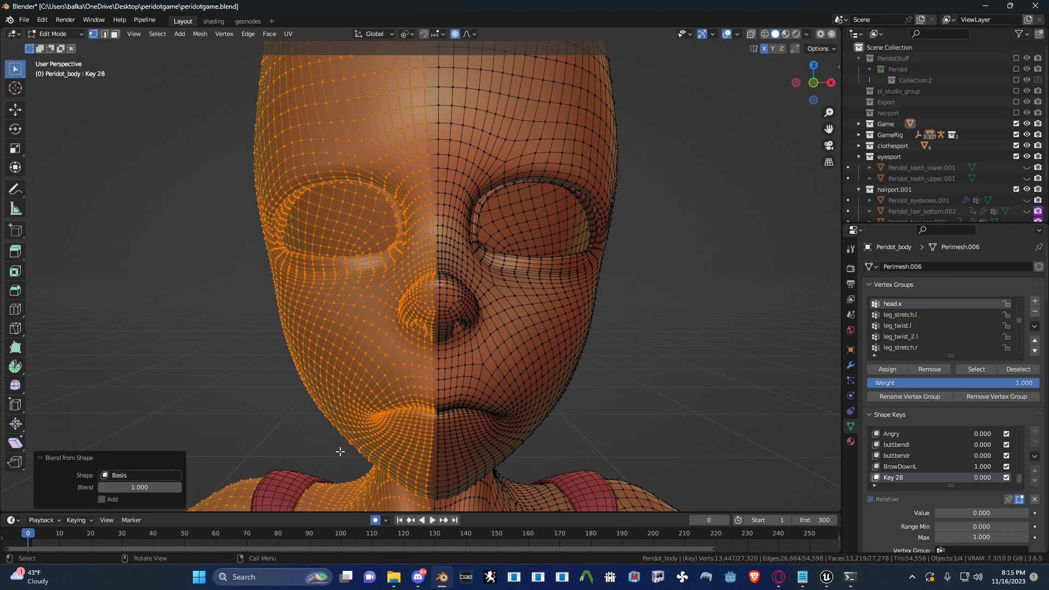
- Compare the BrowDownL and Key 28 shape keys on the face by switching the active key between them
left_click(930, 467)
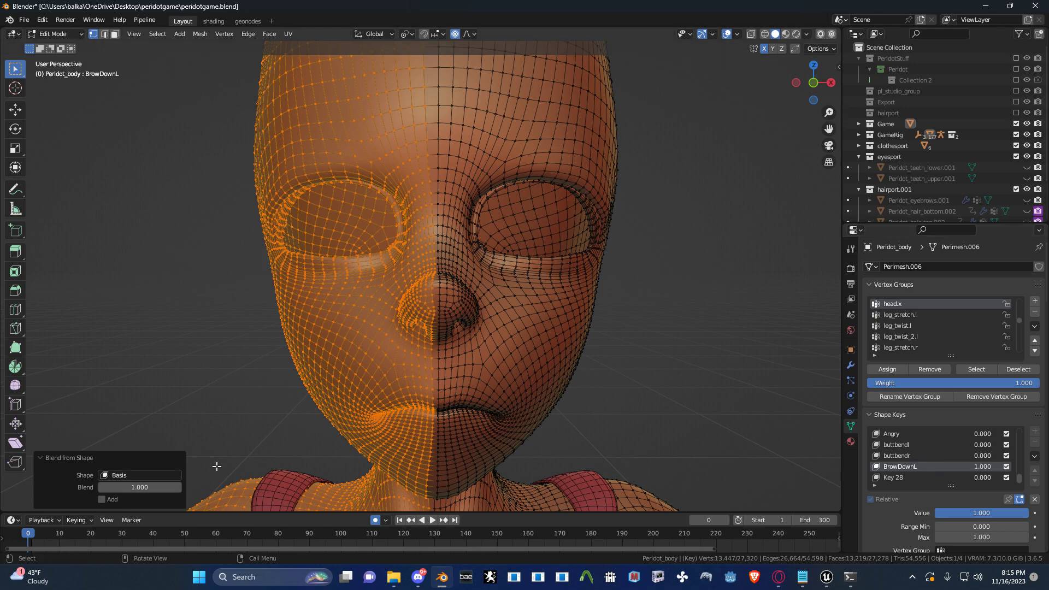
key("ctrl+z")
middle_click_drag(513, 441, 532, 440)
right_click(532, 439)
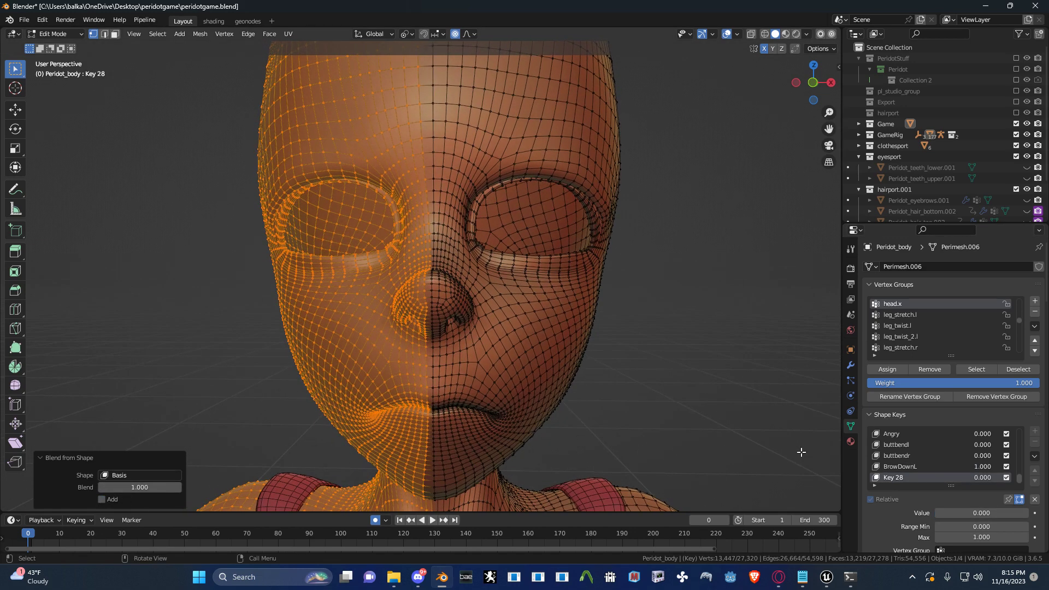
left_click(906, 465)
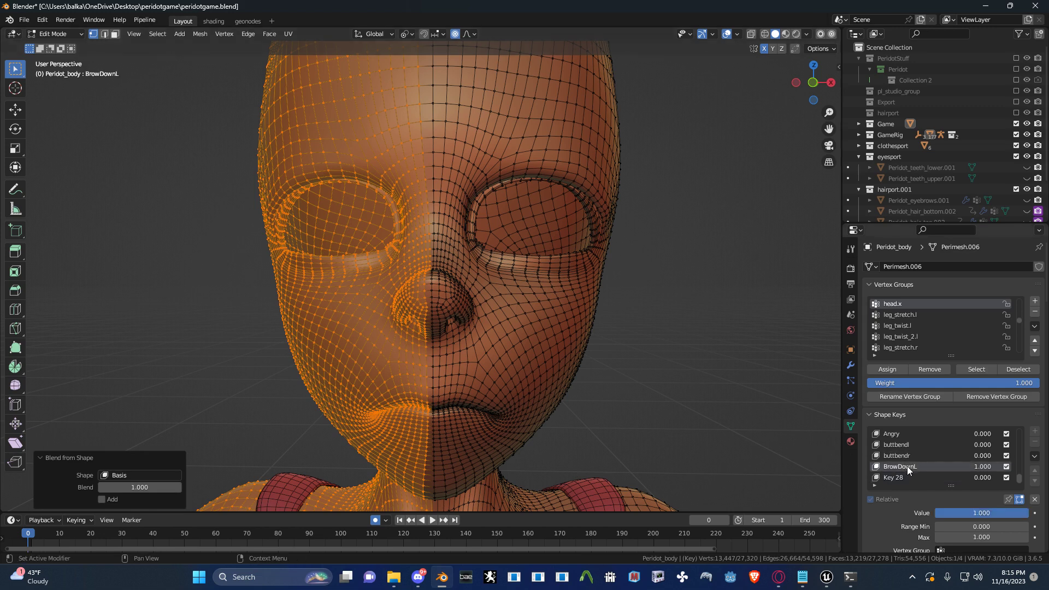
left_click(906, 477)
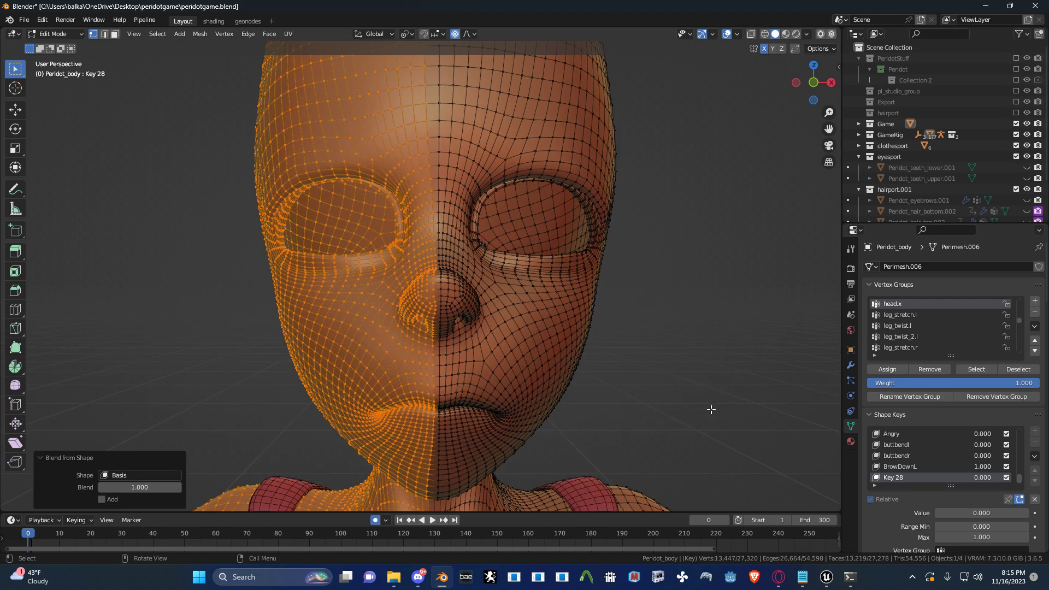
- In BrowDownL, select the negative X half of the body from the centre vertex and blend it from Basis at 1.000
left_click(625, 410)
mouse_move(988, 467)
left_mouse_down()
mouse_move(929, 467)
mouse_move(987, 468)
left_mouse_up()
left_click(919, 467)
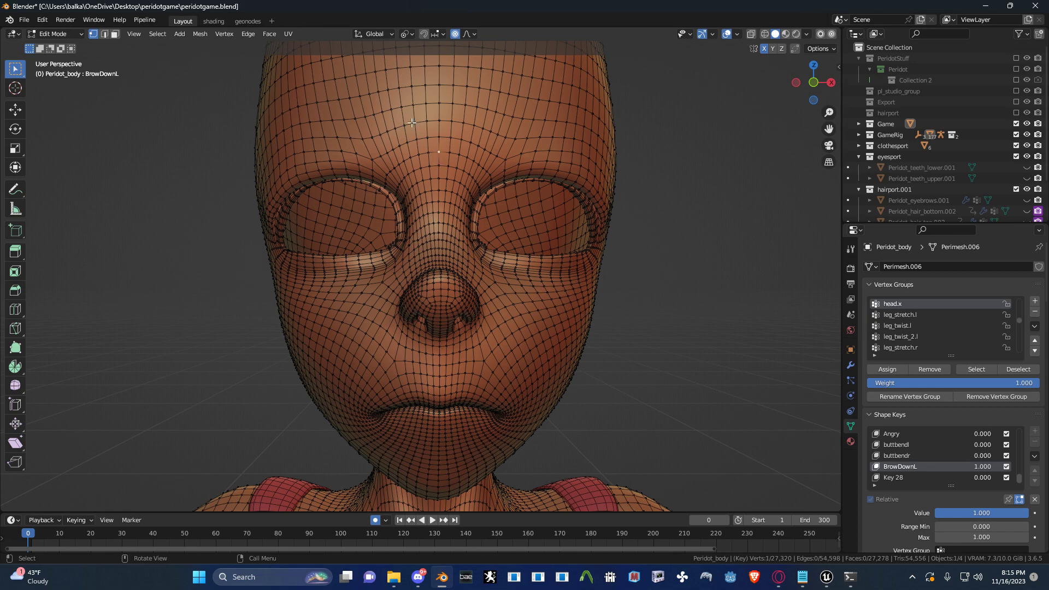
left_click(157, 34)
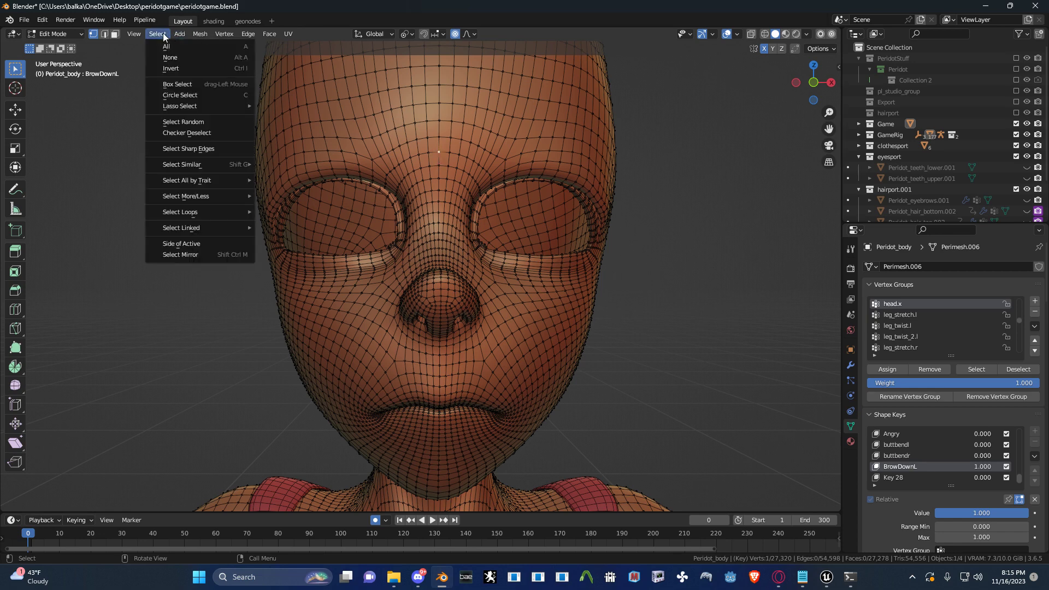
left_click(190, 244)
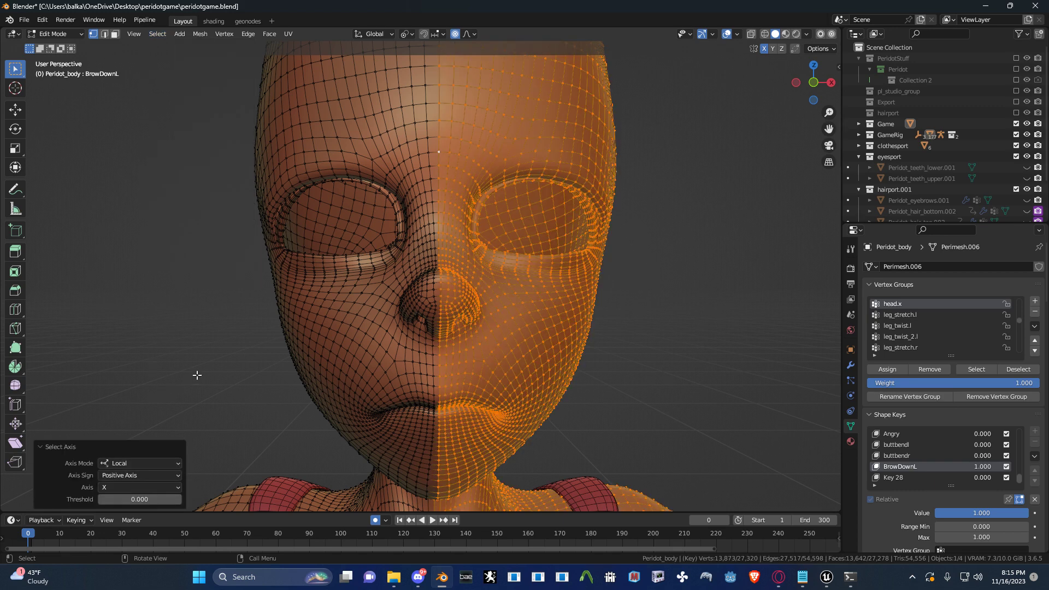
key("q")
key("ctrl+i")
key("q")
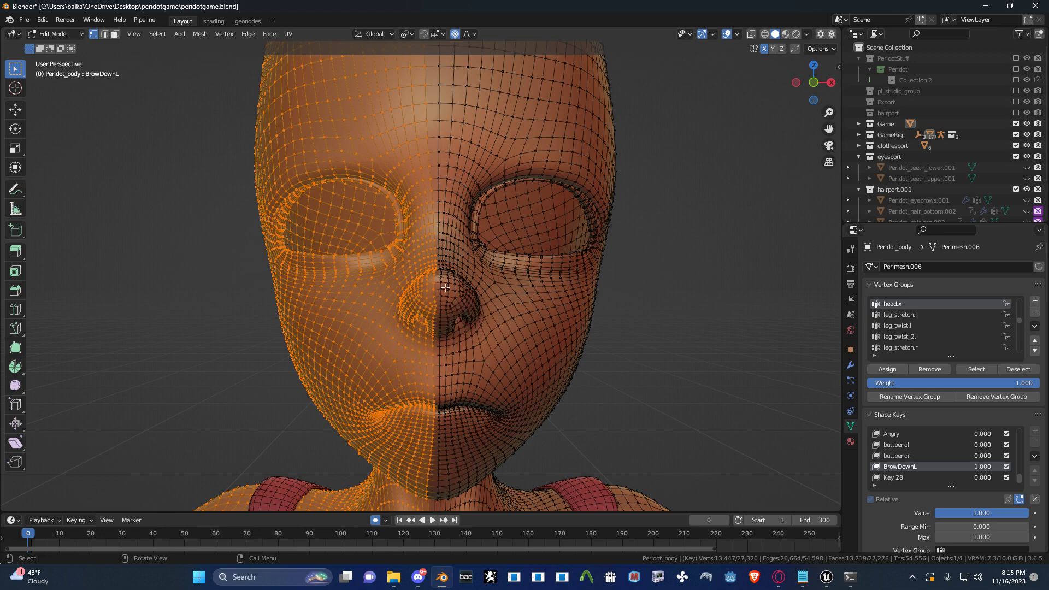
key("q")
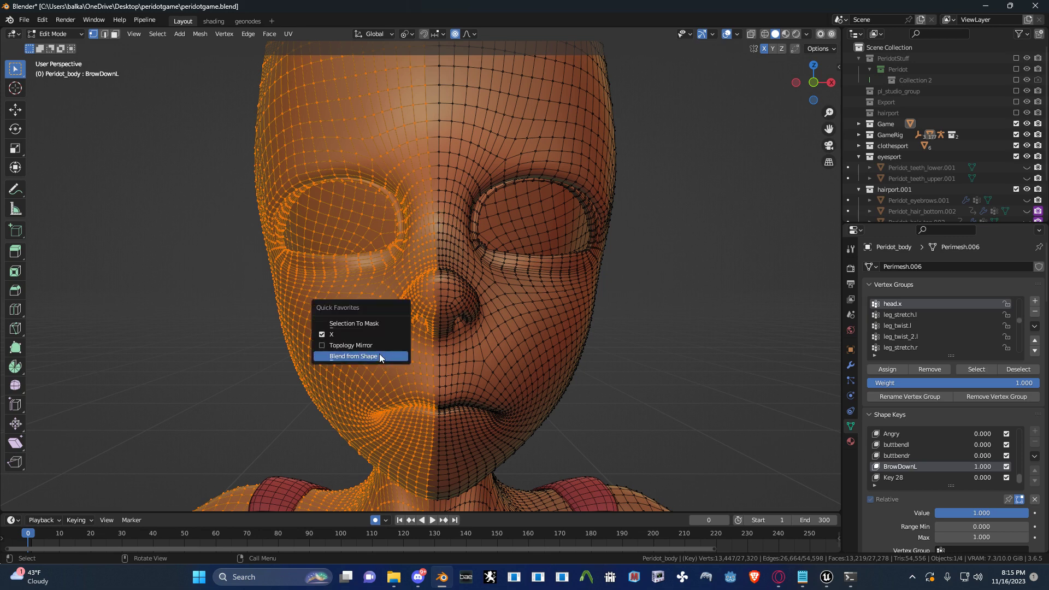
left_click(354, 355)
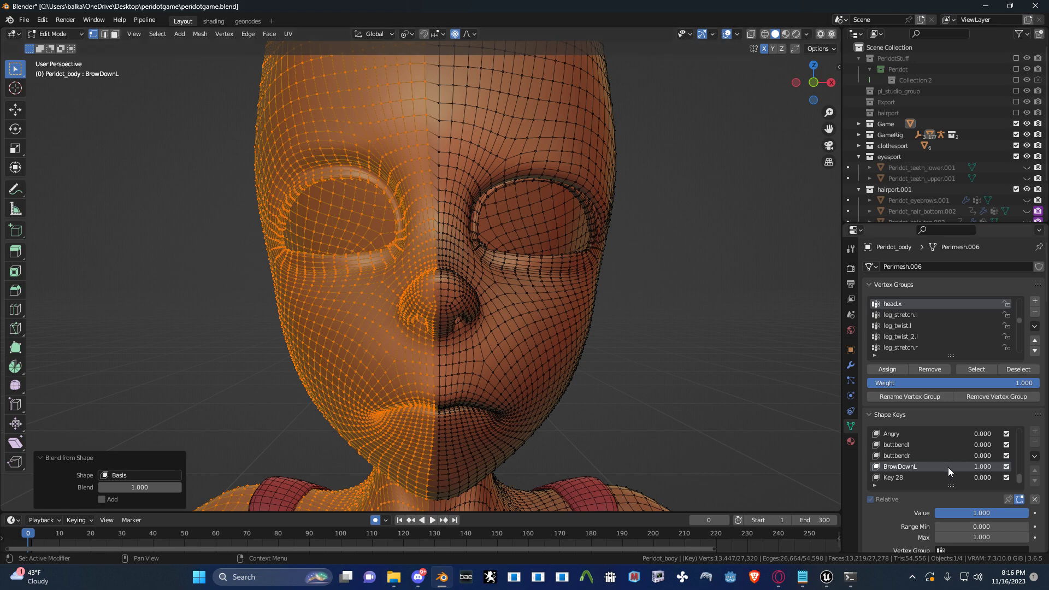
- Set BrowDownL to 0.000 and preview Key 28 at 1.000, returning it to 0.000
left_click_drag(983, 466, 923, 466)
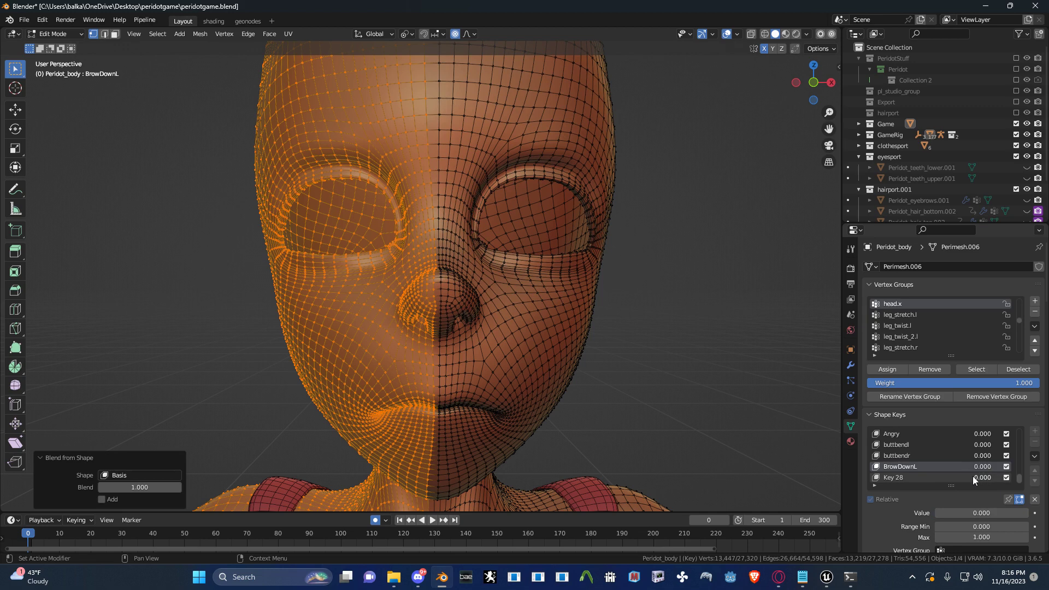
key("ctrl+i")
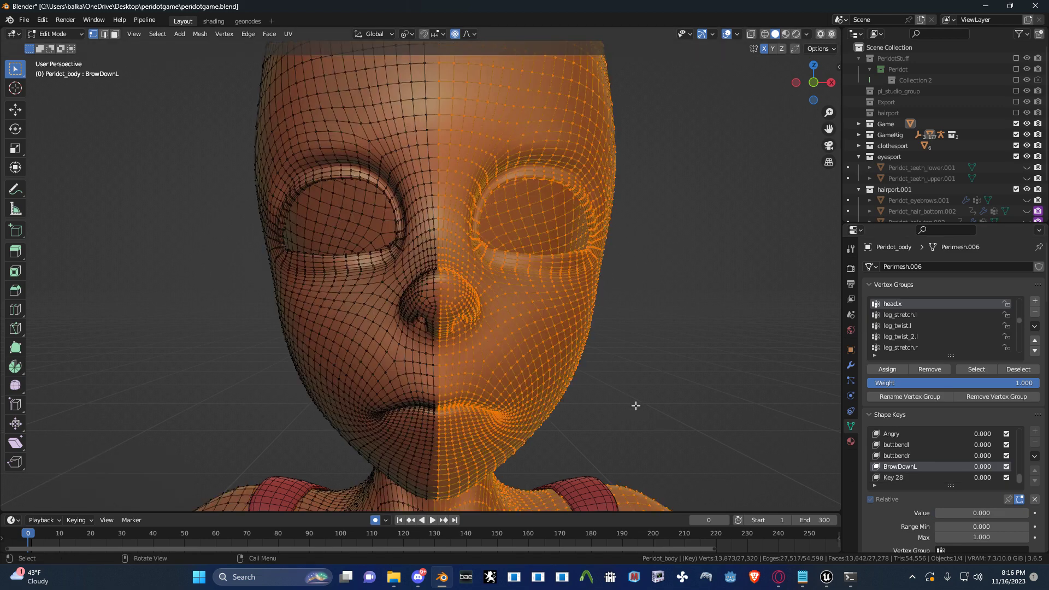
left_click_drag(982, 478, 1011, 478)
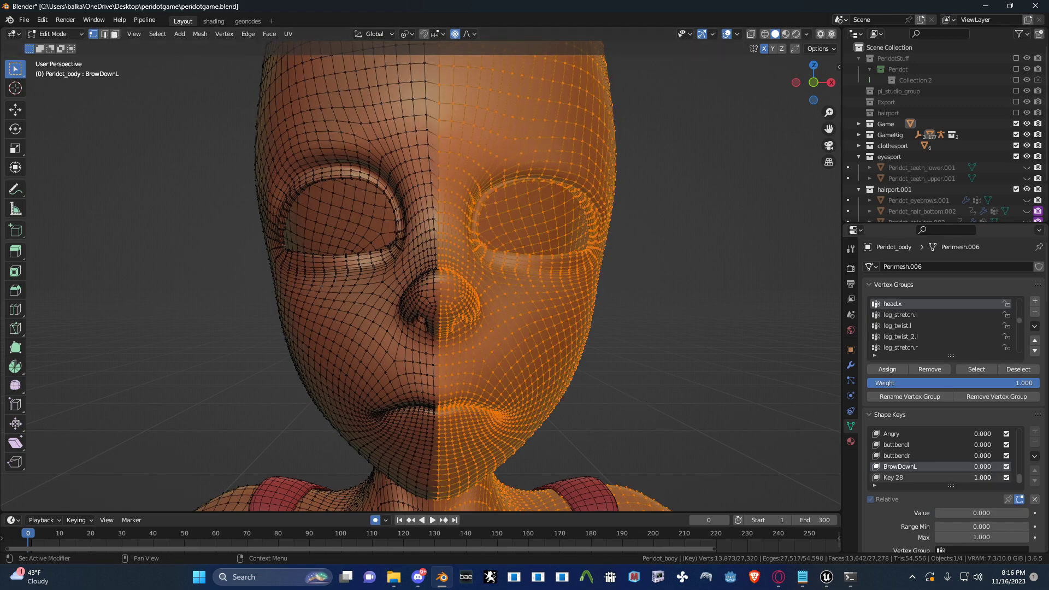
left_click(942, 477)
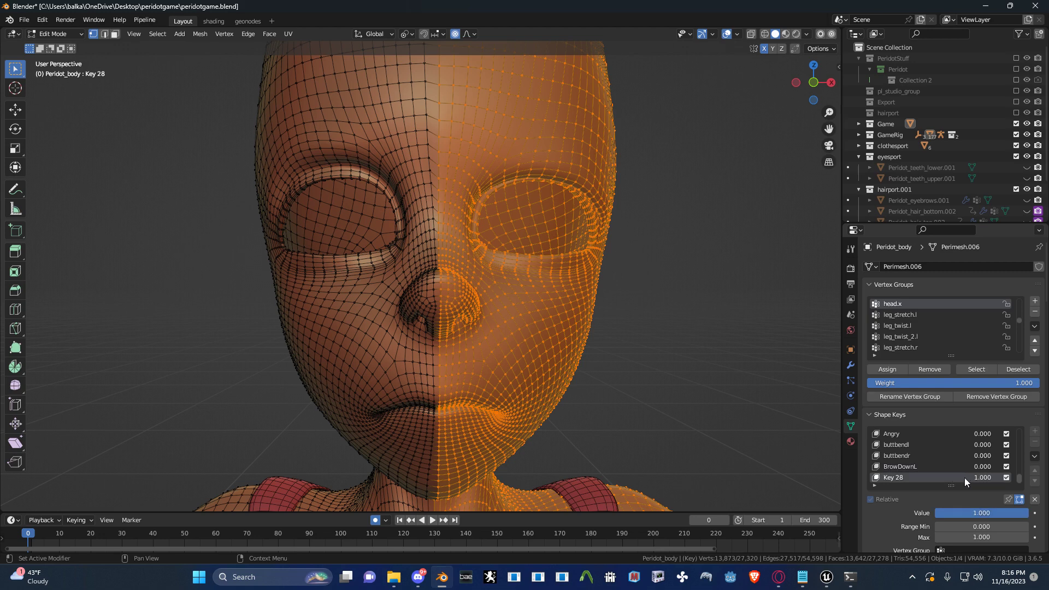
left_click_drag(979, 479, 936, 512)
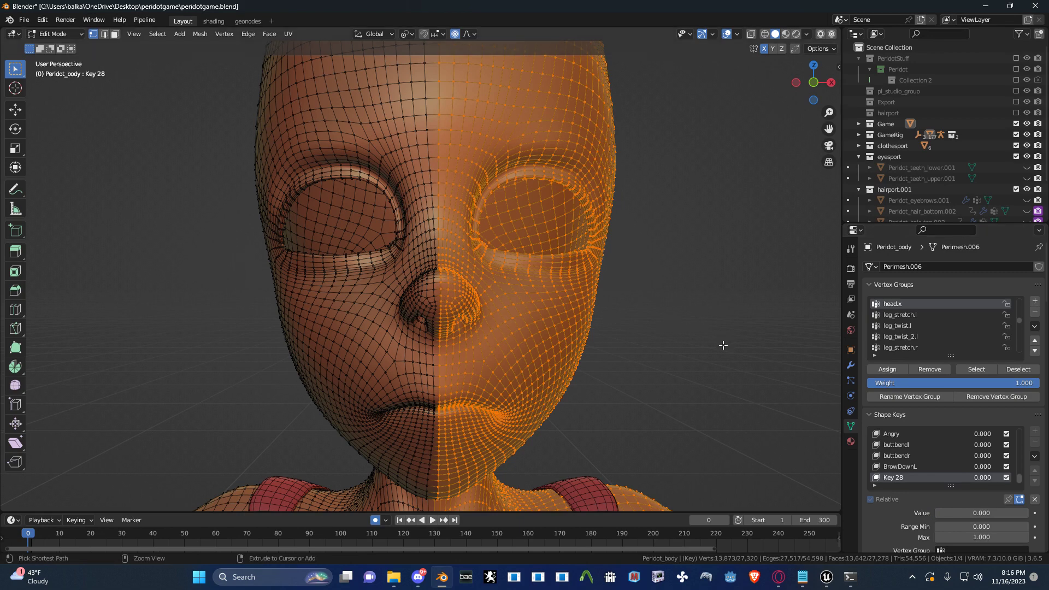
- Return to Sculpt Mode and mirror Key 28 to the other side of the face using topology
key("Tab")
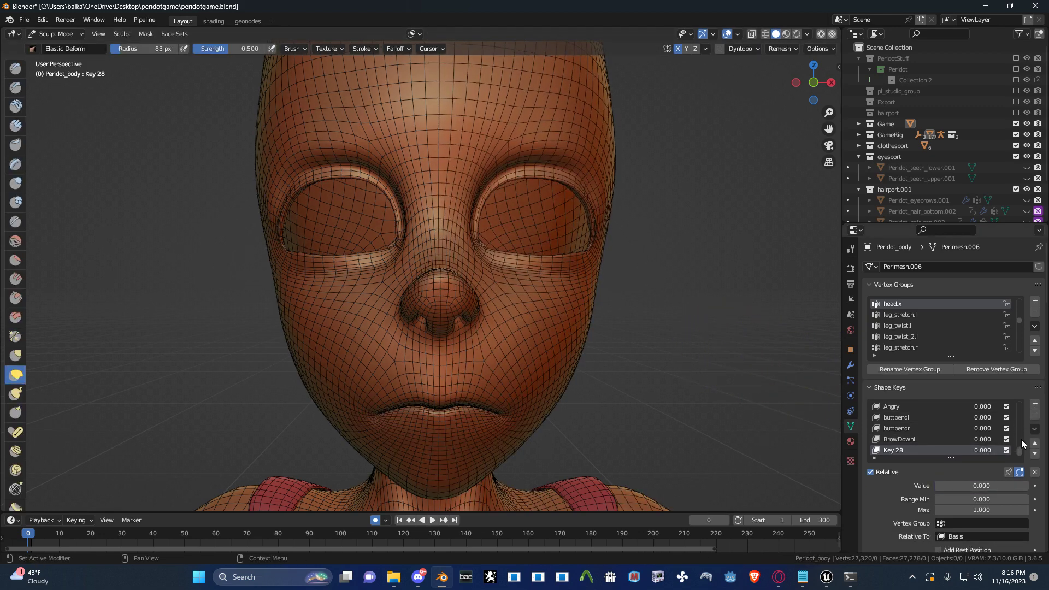
left_click(1035, 429)
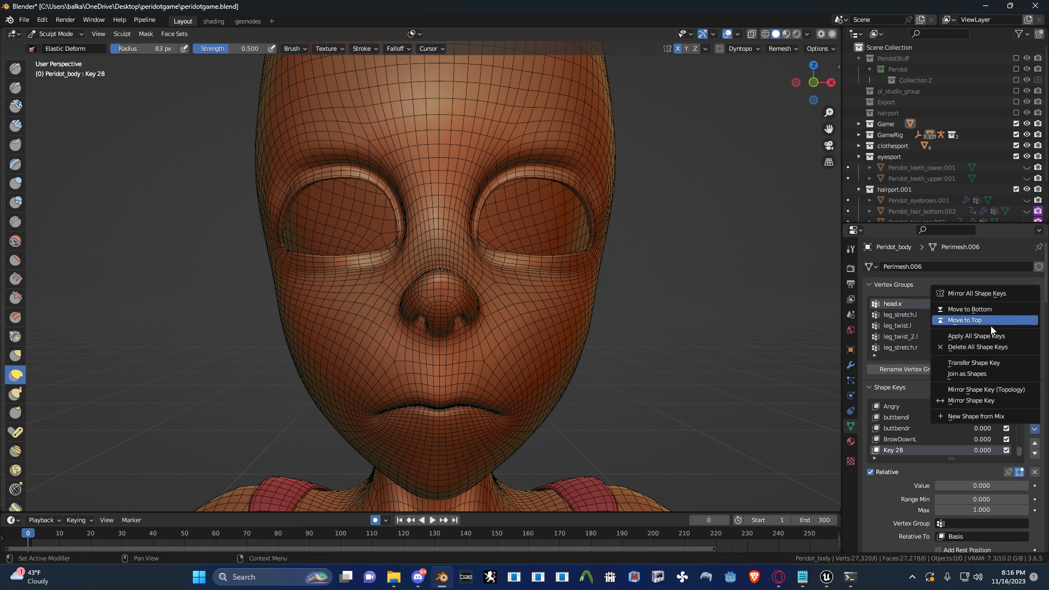
left_click(993, 390)
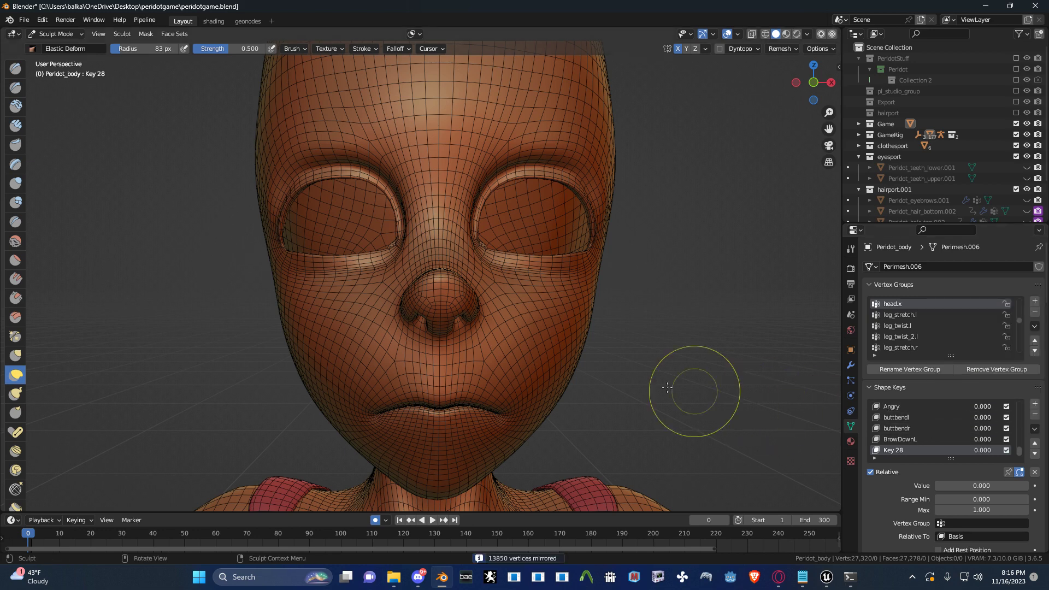